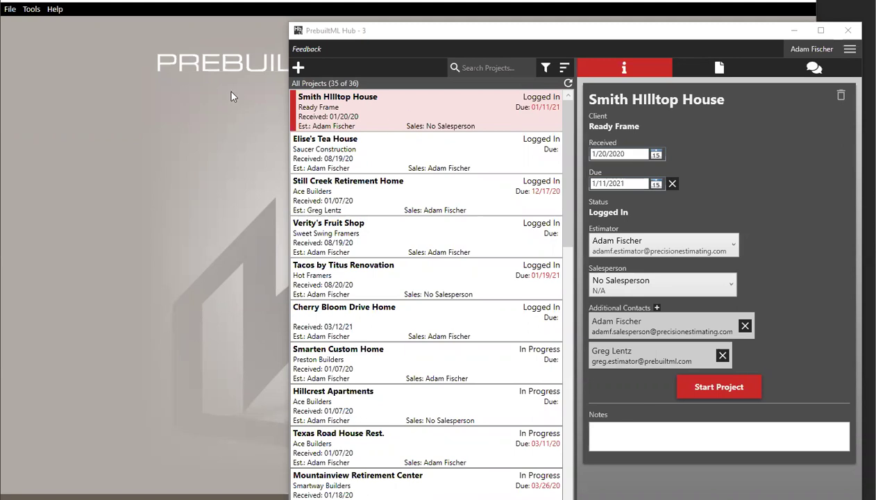
# Check the program and file version in the About information of PrebuiltML, and close it.
pyautogui.click(125, 8)
pyautogui.click(56, 9)
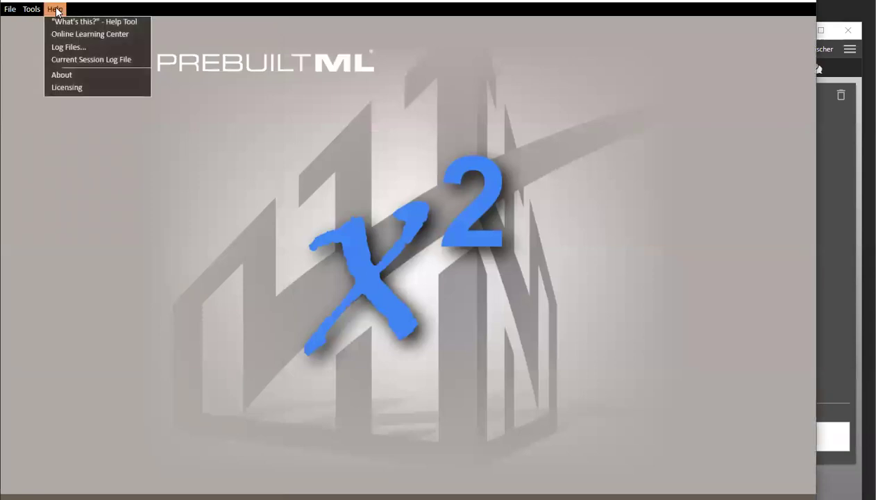
pyautogui.click(87, 76)
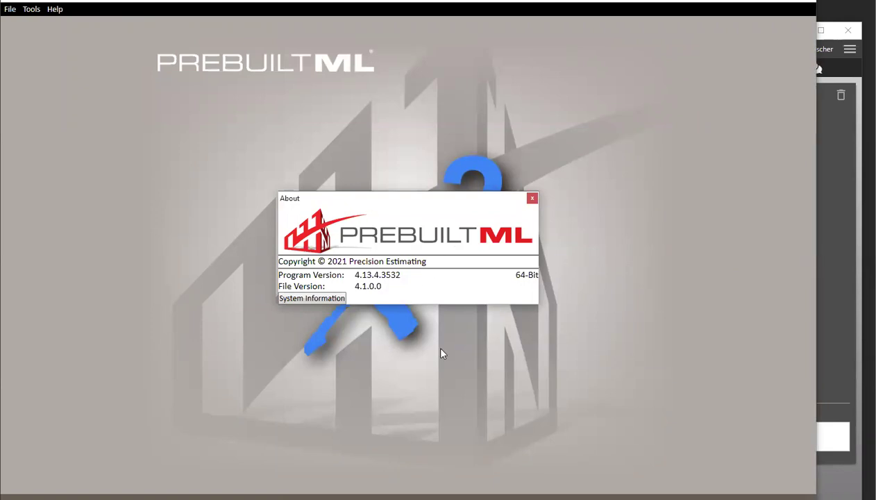
pyautogui.click(532, 199)
# Switch to the PrebuiltML Hub window and view its feedback form, closing it without sending anything.
pyautogui.click(837, 142)
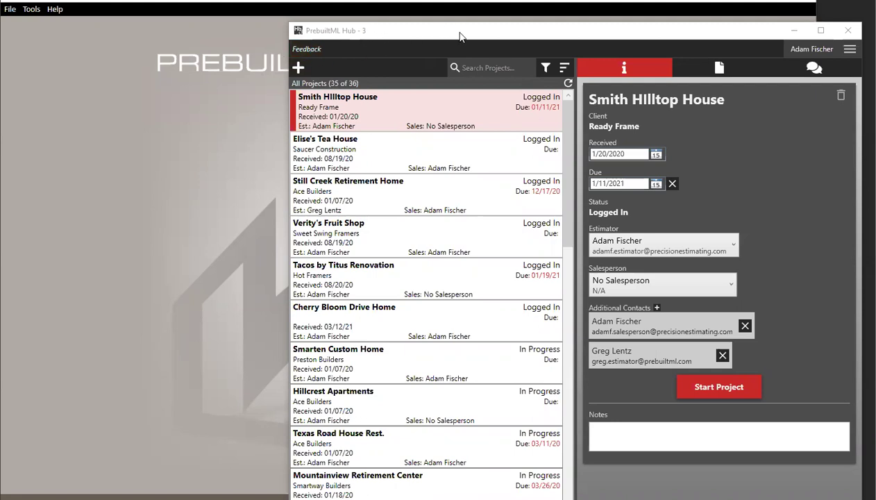
pyautogui.click(305, 48)
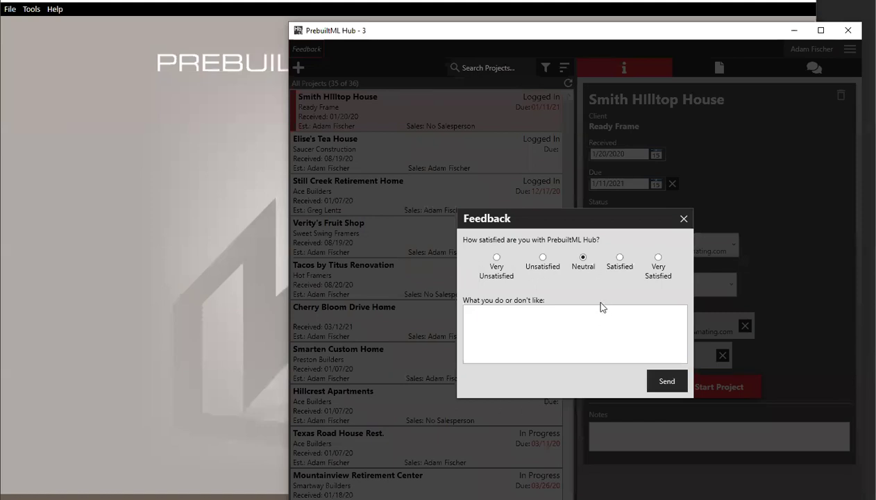
pyautogui.click(685, 220)
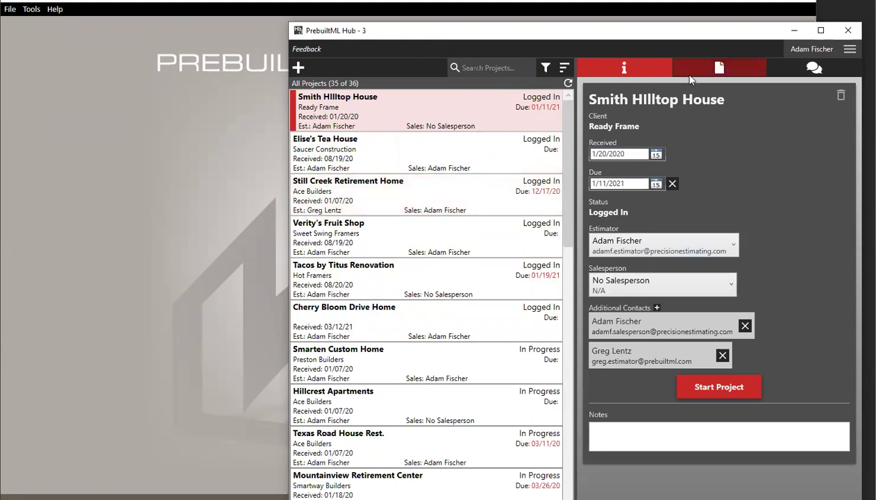
# Show the files of the Smith HIlltop House project and dismiss the notice about editing cloud files.
pyautogui.click(719, 66)
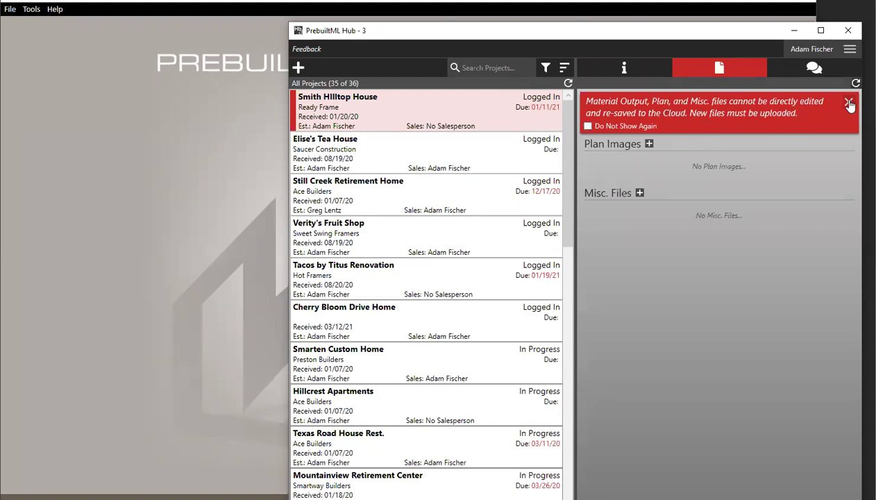
pyautogui.click(848, 103)
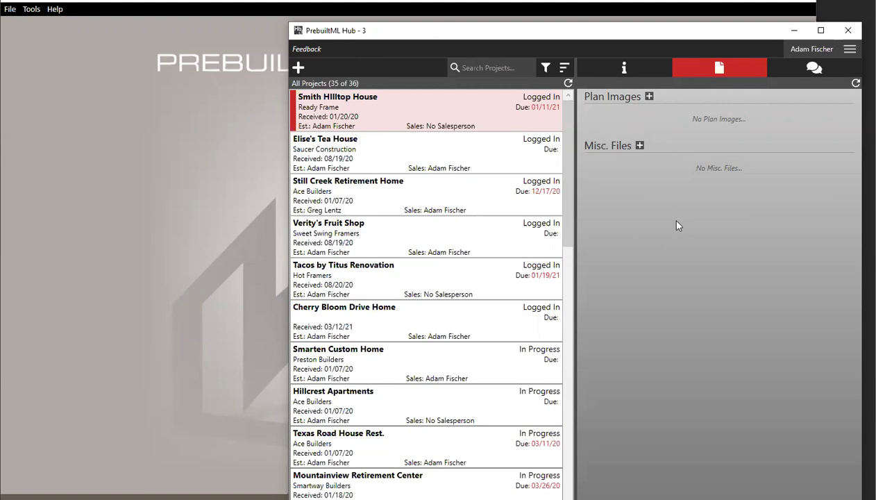
# Create a project named Test Project with the first named salesperson assigned and the client left blank.
pyautogui.click(299, 67)
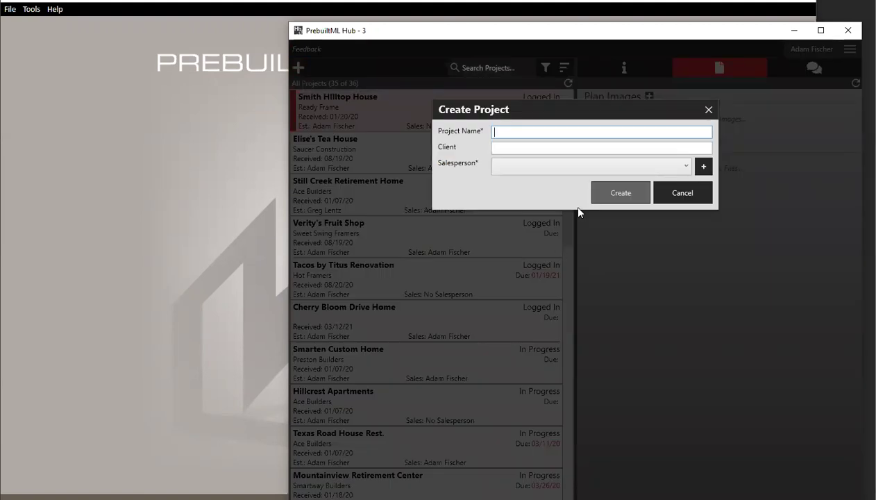
pyautogui.write('Test Project')
pyautogui.click(525, 165)
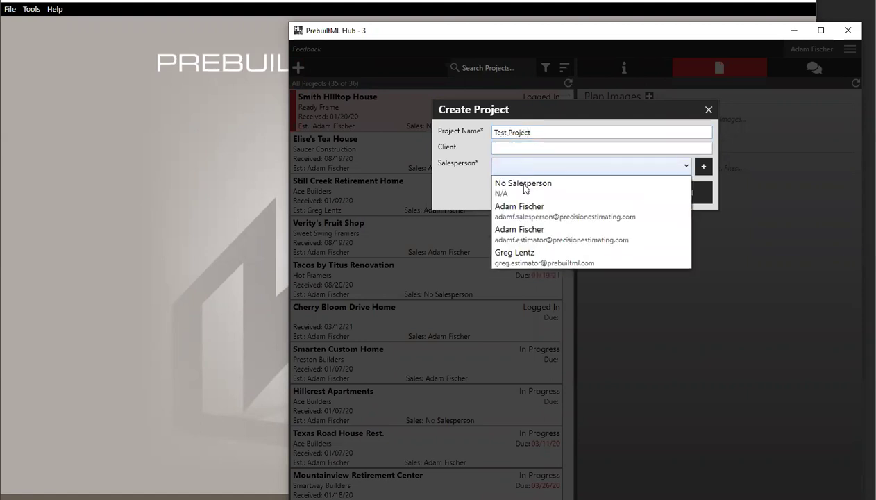
pyautogui.click(522, 209)
pyautogui.click(632, 200)
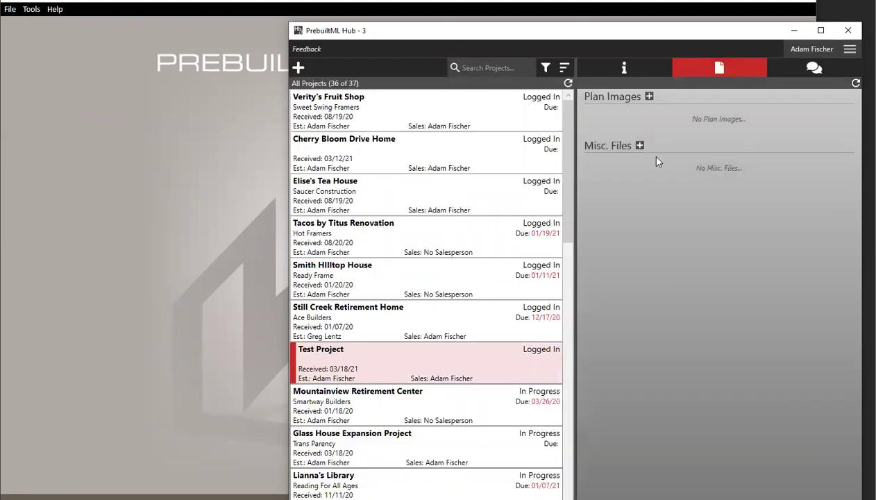
# Add the salesperson as an additional contact in the Test Project details.
pyautogui.click(624, 68)
pyautogui.click(657, 281)
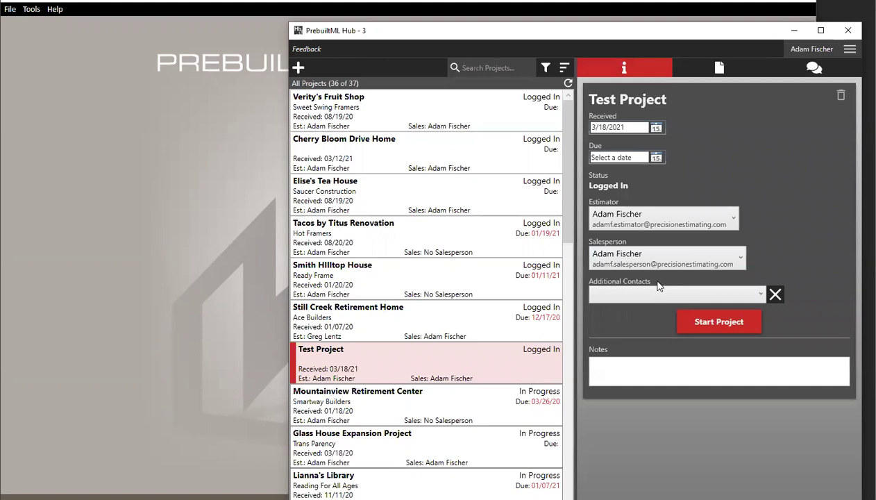
pyautogui.click(669, 295)
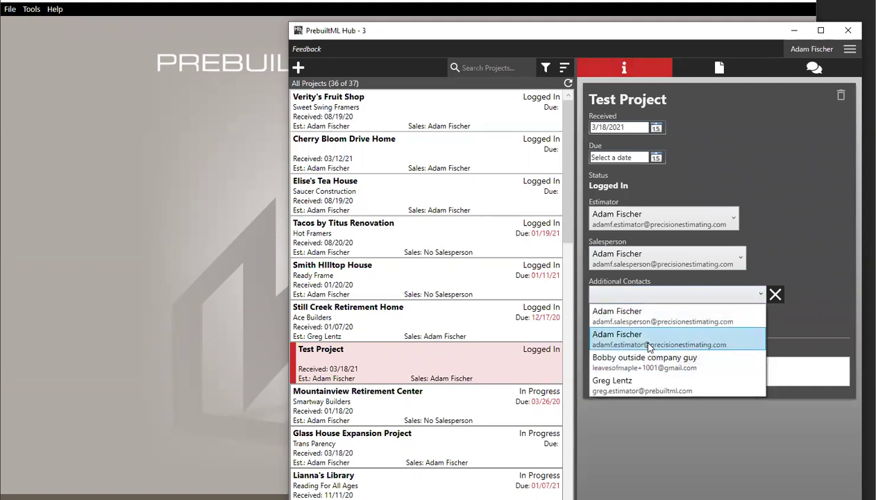
pyautogui.click(643, 314)
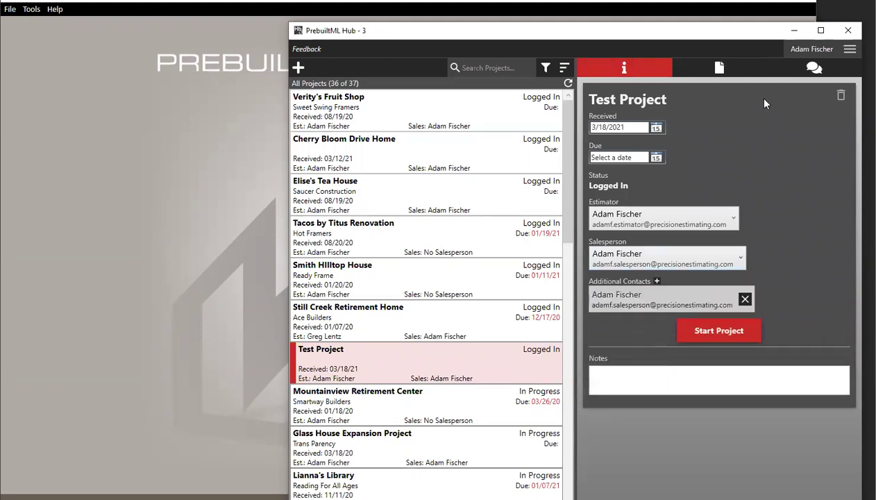
# Upload The Smiths Home.pdf from Training Plan 1 > The Smiths Home_Pages as a plan image of Test Project.
pyautogui.click(726, 75)
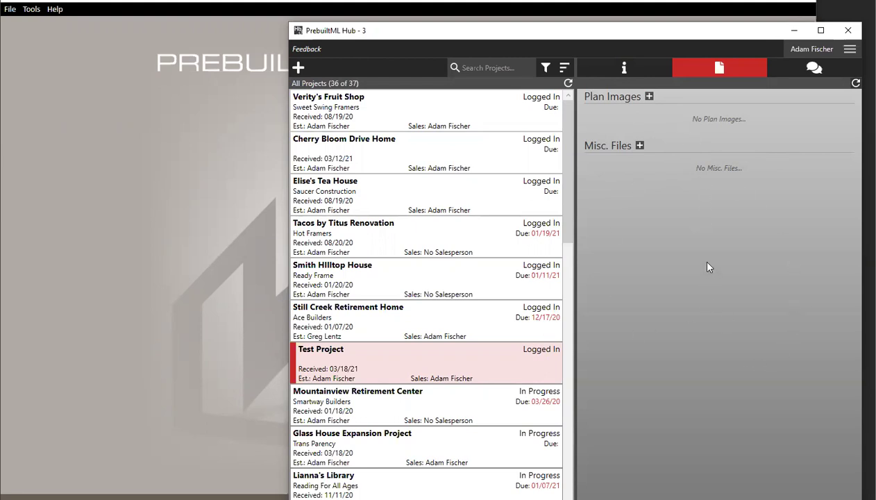
pyautogui.click(650, 97)
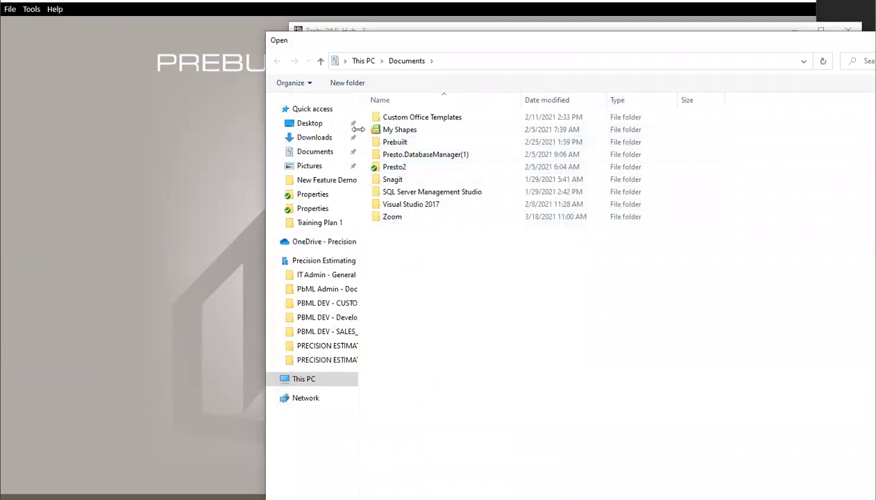
pyautogui.click(318, 222)
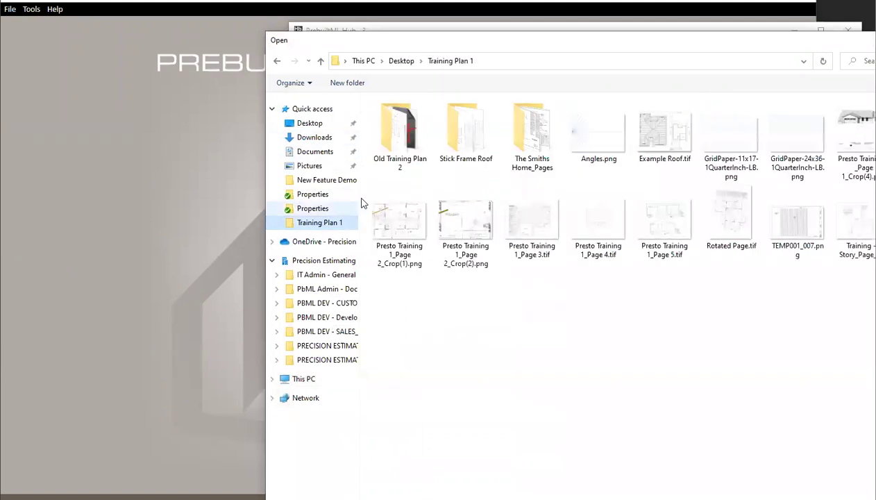
pyautogui.doubleClick(532, 132)
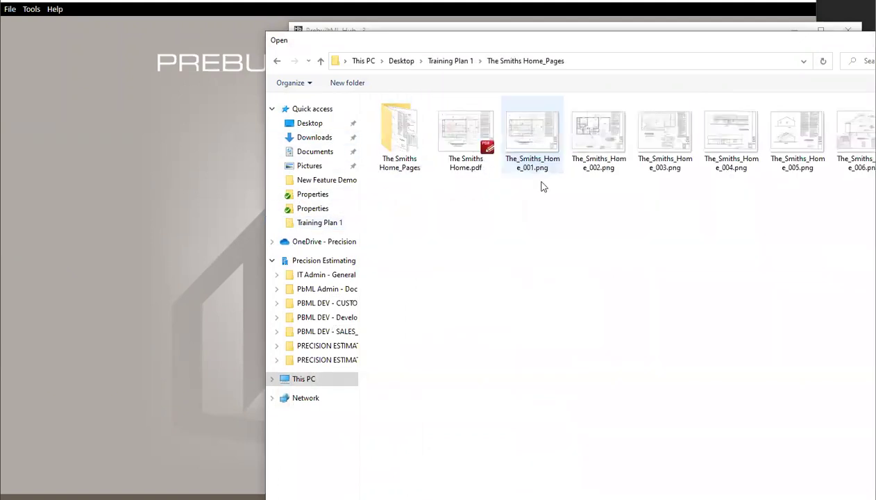
pyautogui.click(478, 164)
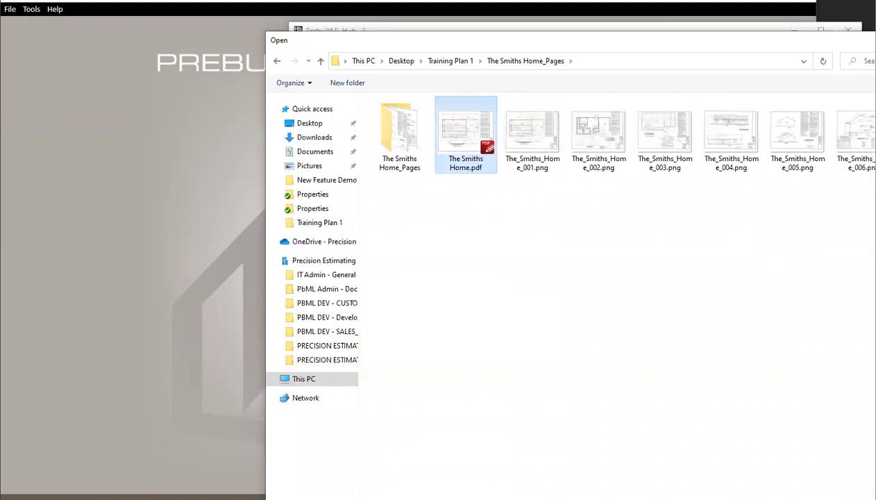
pyautogui.press('Return')
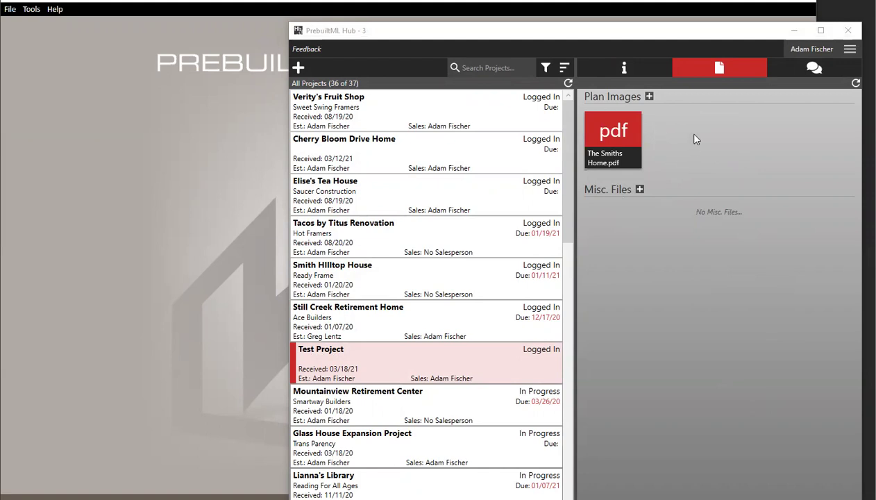
# Check which file types are accepted for plan images, and close the file selection without adding a file.
pyautogui.click(650, 97)
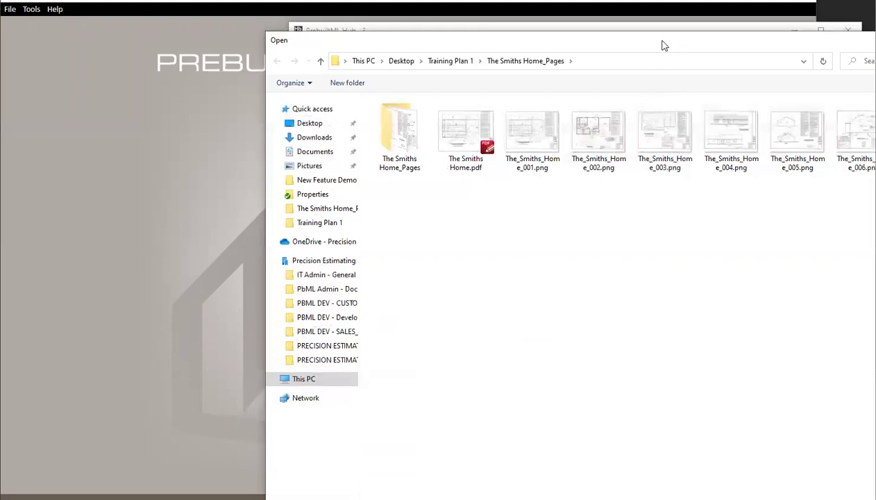
pyautogui.moveTo(663, 42); pyautogui.dragTo(507, 0)
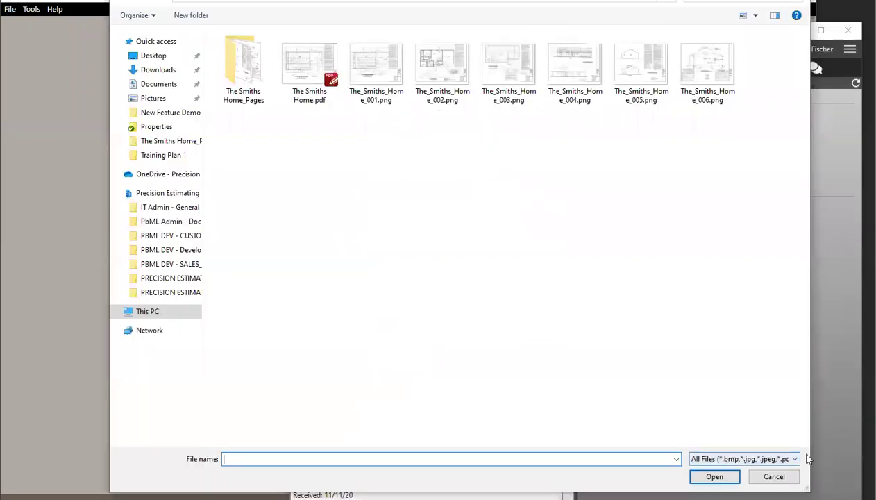
pyautogui.click(791, 459)
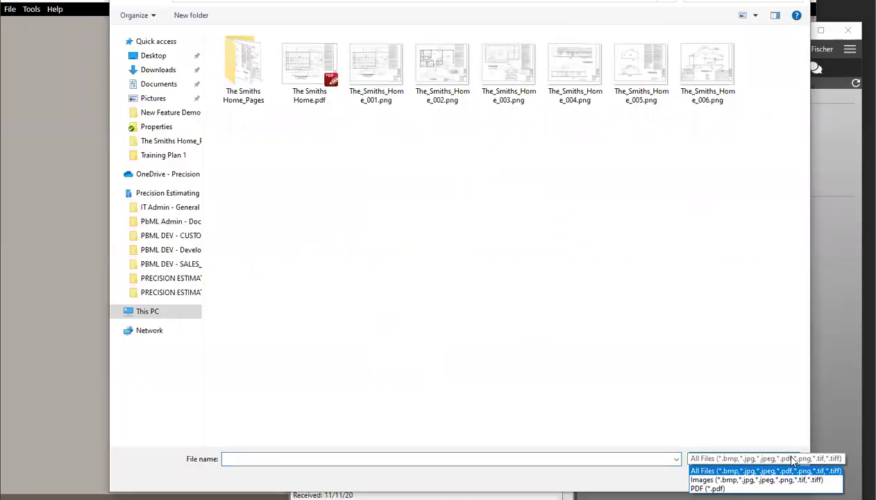
pyautogui.click(748, 363)
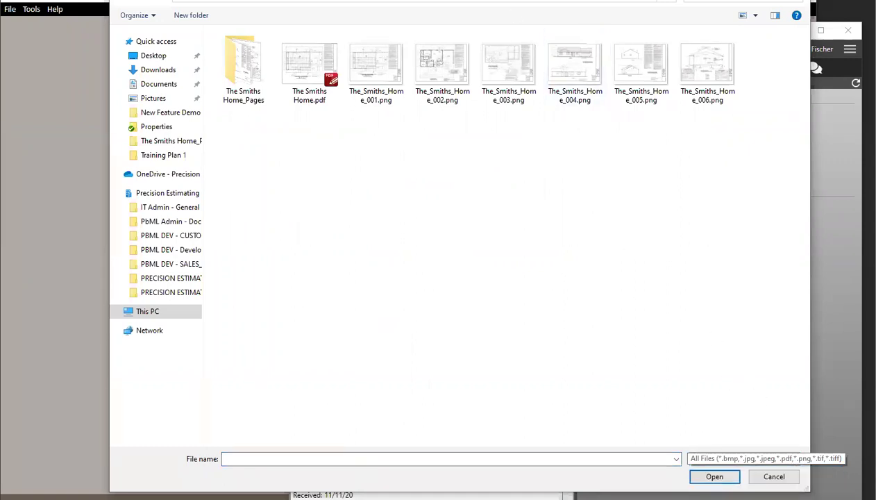
pyautogui.moveTo(506, 0); pyautogui.dragTo(513, 93)
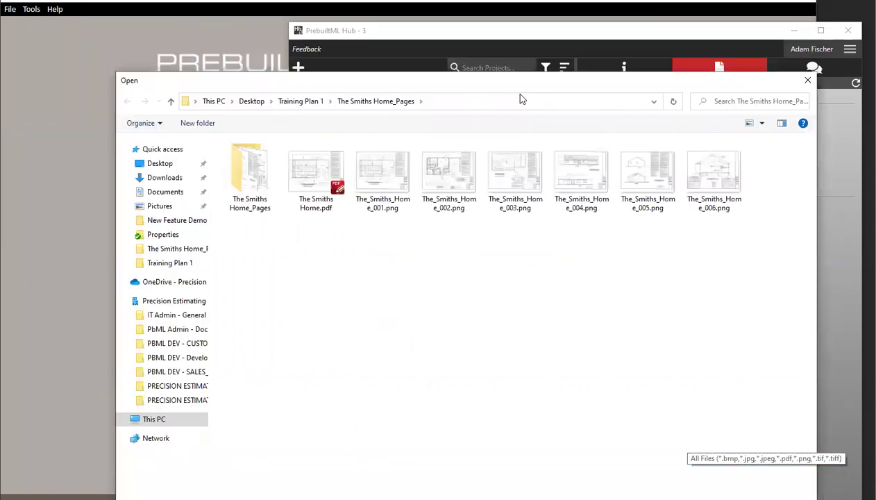
pyautogui.click(808, 84)
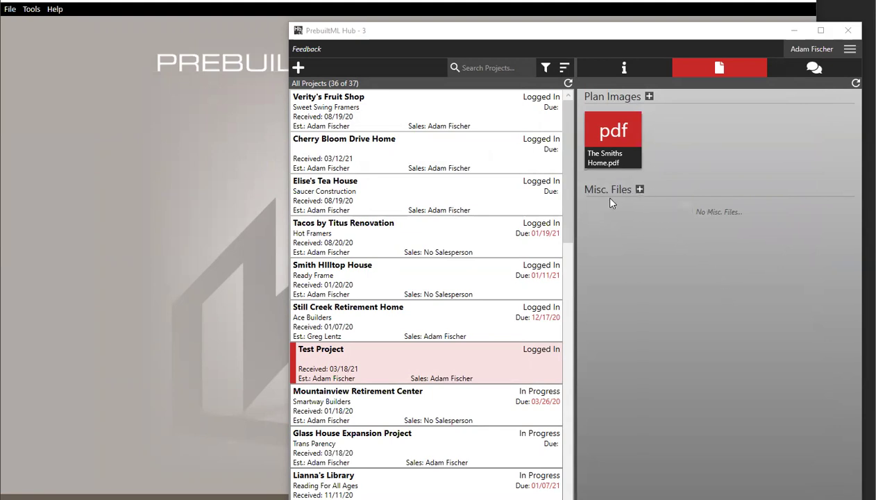
# Upload Additional Direction.docx from the Desktop to the Misc. Files of Test Project.
pyautogui.click(640, 188)
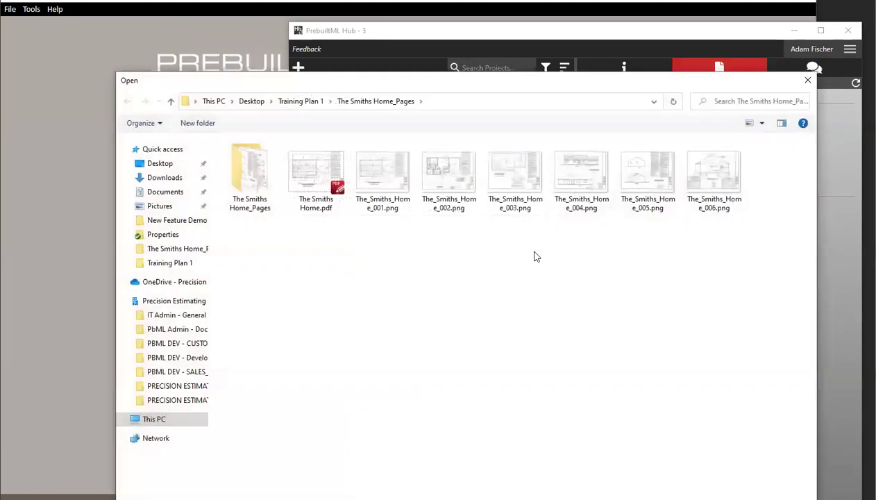
pyautogui.click(167, 167)
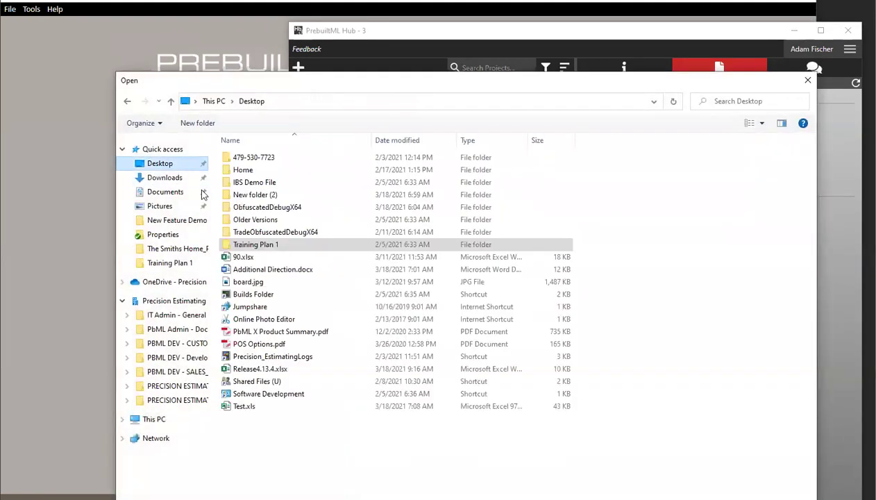
pyautogui.click(267, 270)
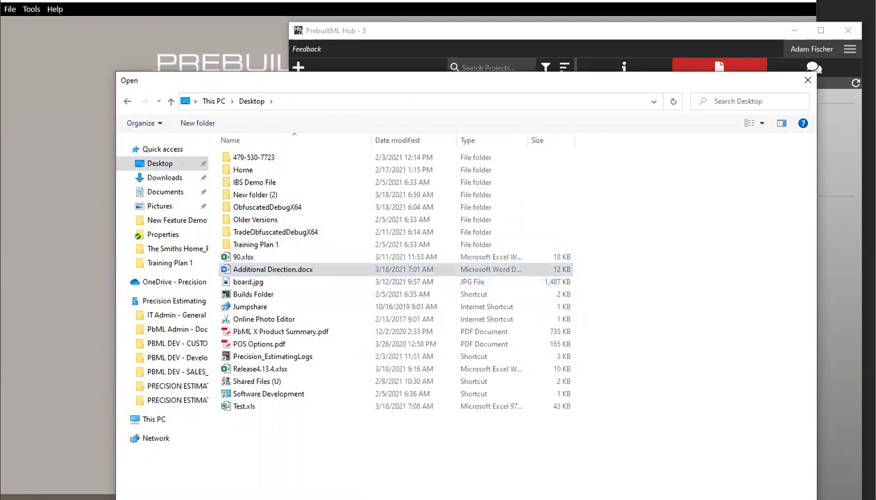
pyautogui.press('Return')
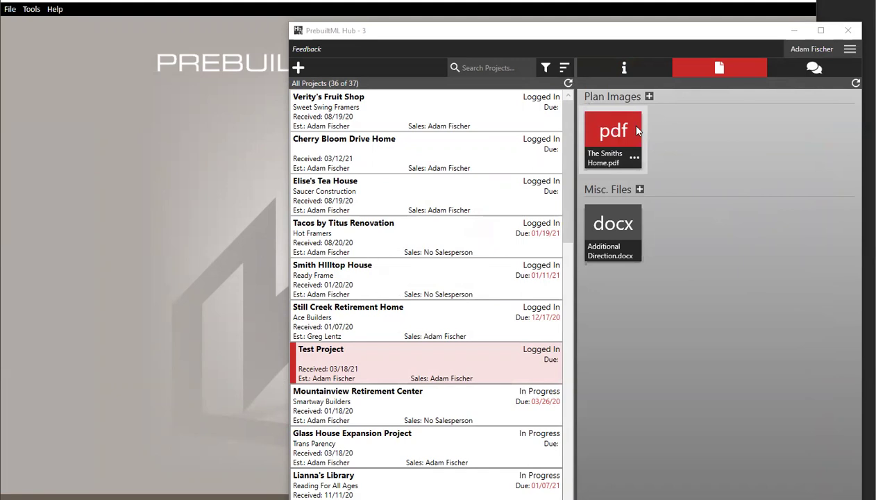
# Start Test Project from its Hub details with the plan images from the Hub included.
pyautogui.click(625, 67)
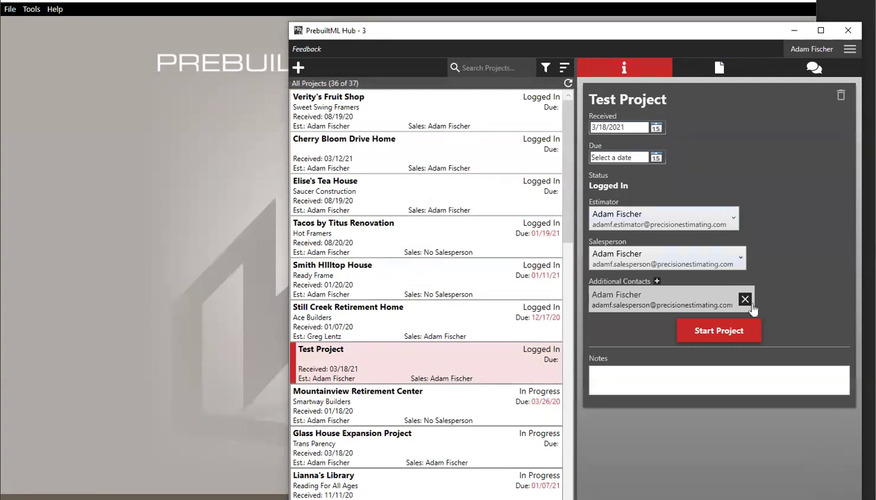
pyautogui.click(709, 334)
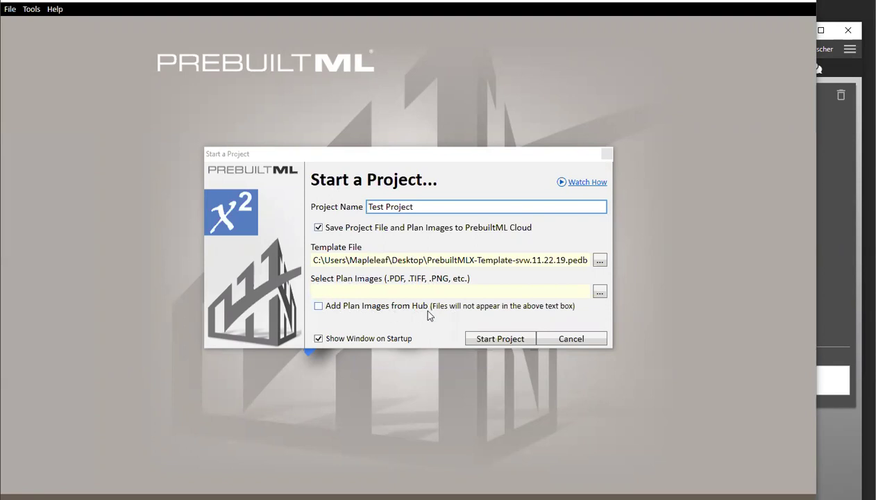
pyautogui.click(318, 306)
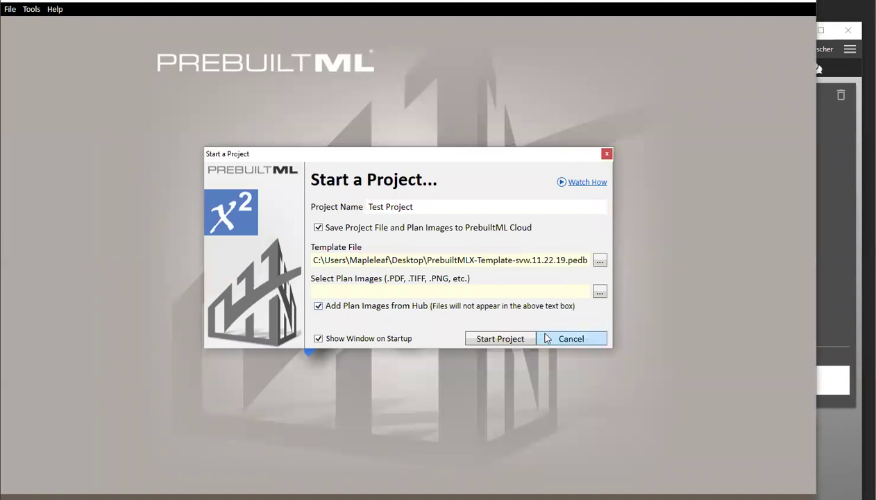
pyautogui.click(500, 339)
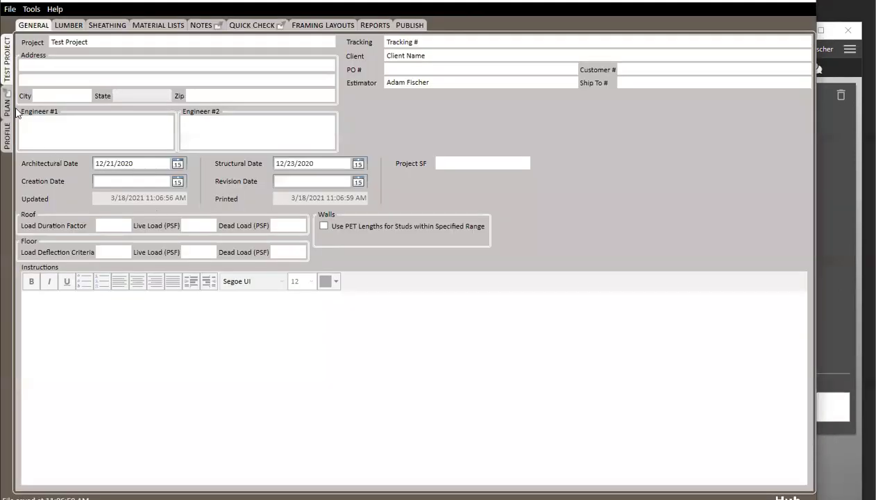
# Show the project's plan pages and examine the building section on page The_Smiths_Home_006.
pyautogui.click(5, 100)
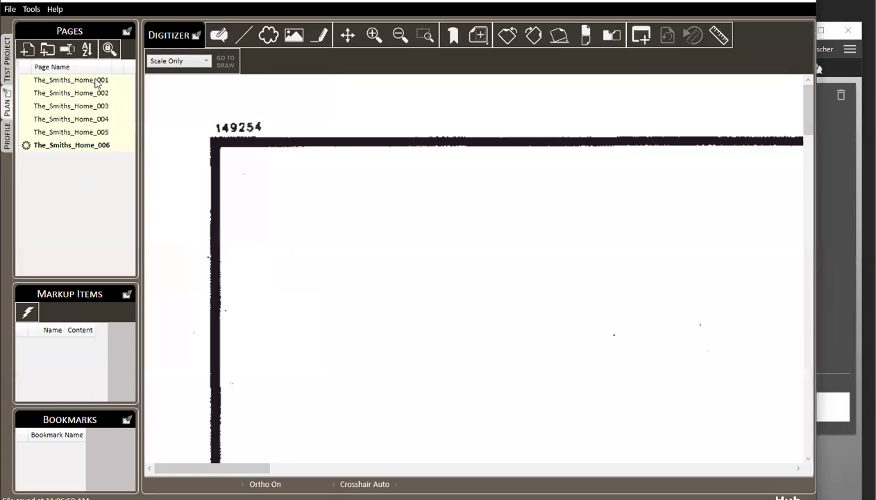
pyautogui.scroll(-5, 401, 239)
pyautogui.scroll(3, 464, 182)
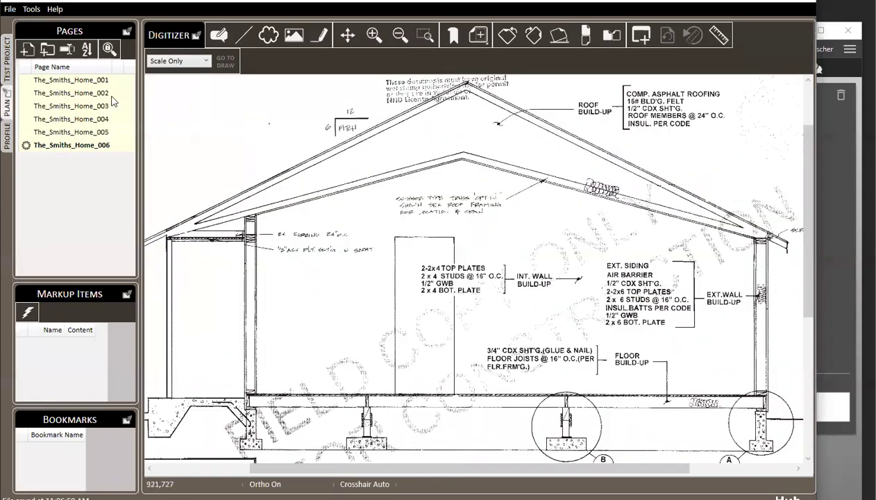
# Show plan pages The_Smiths_Home_002 and The_Smiths_Home_003.
pyautogui.click(97, 93)
pyautogui.click(99, 106)
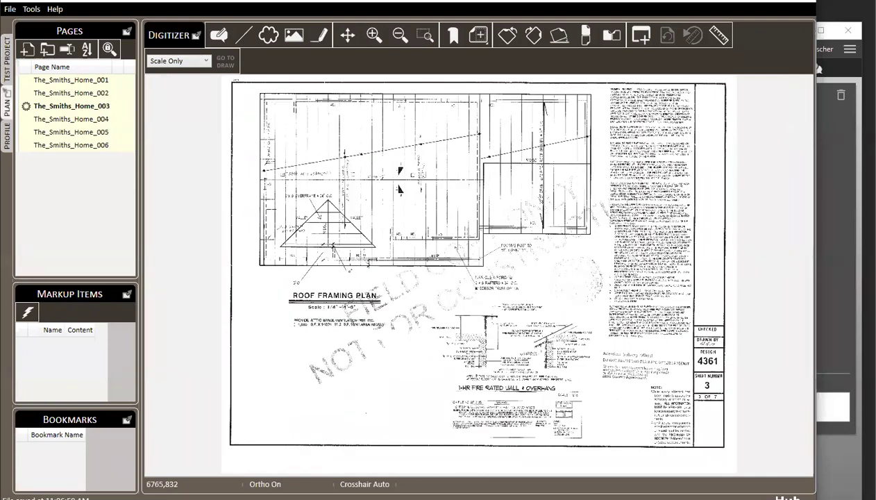
# Switch to PrebuiltML Hub and upload Example Roof.tif from the Desktop's Training Plan 1 folder to Test Project's Plan Images.
pyautogui.hotkey('alt', 'Tab')
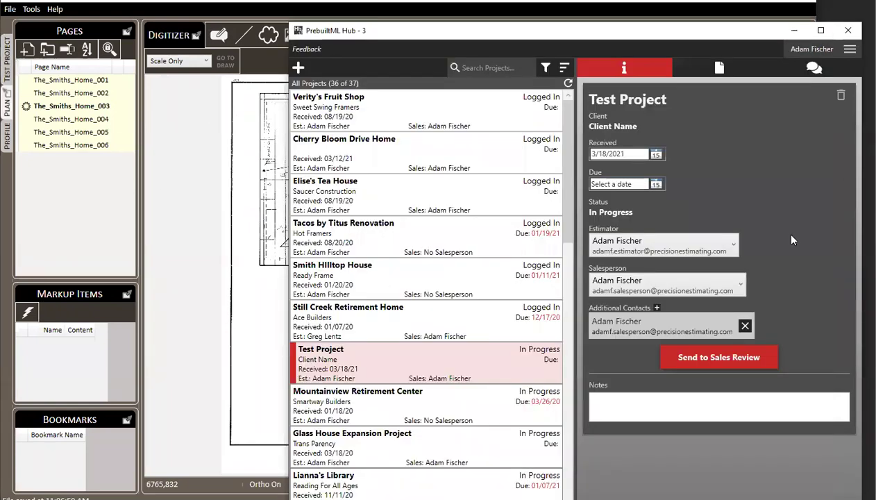
pyautogui.click(719, 67)
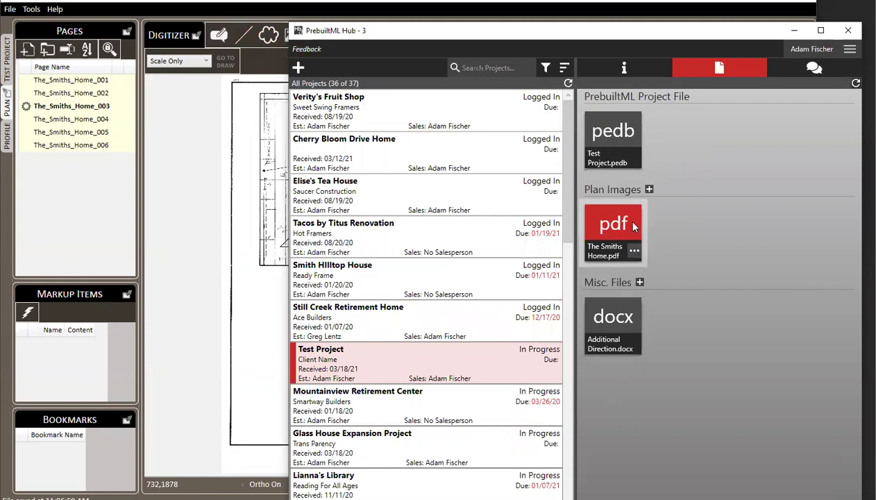
pyautogui.click(650, 190)
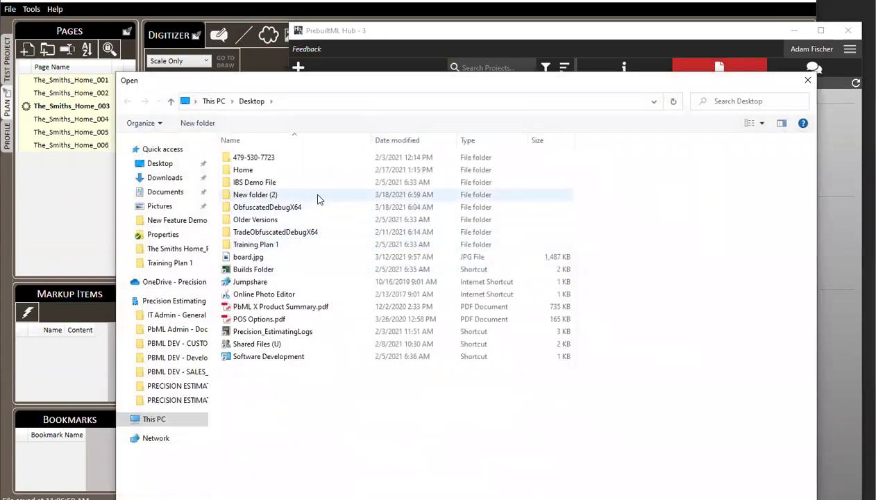
pyautogui.doubleClick(256, 246)
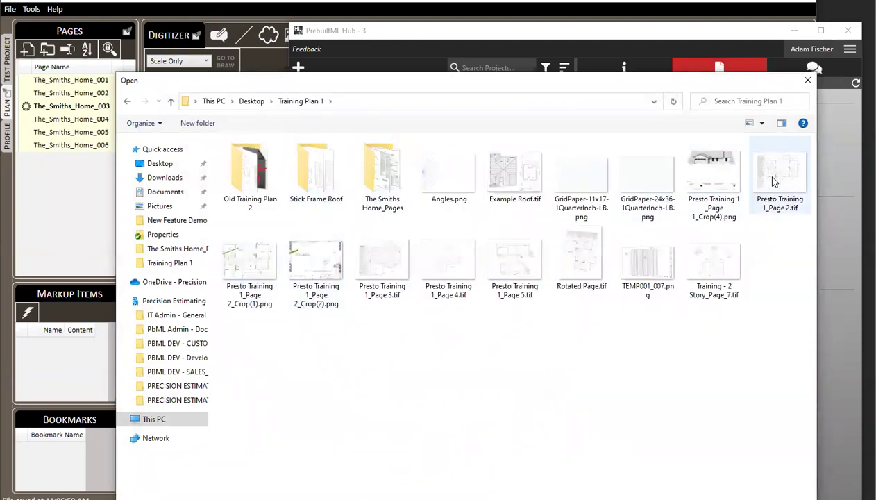
pyautogui.click(517, 177)
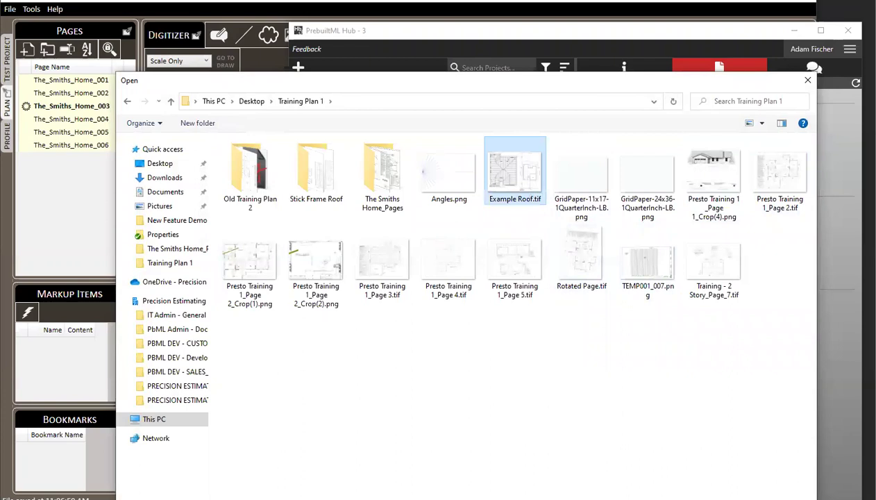
pyautogui.click(712, 499)
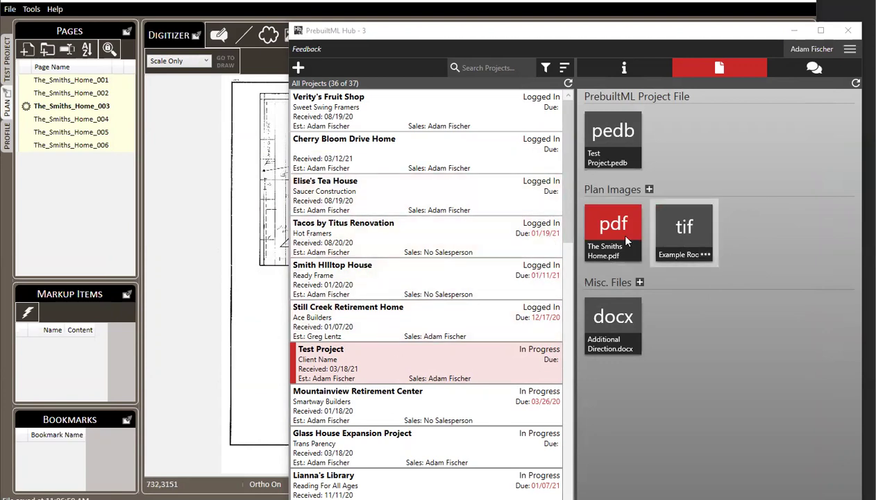
# Switch to PrebuiltML, begin adding plan pages, and check the local file selection without picking a file.
pyautogui.click(200, 201)
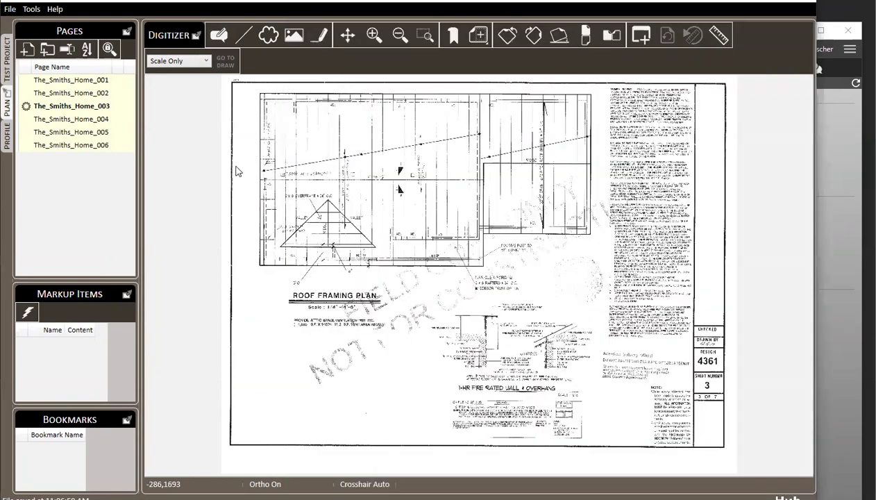
pyautogui.click(27, 50)
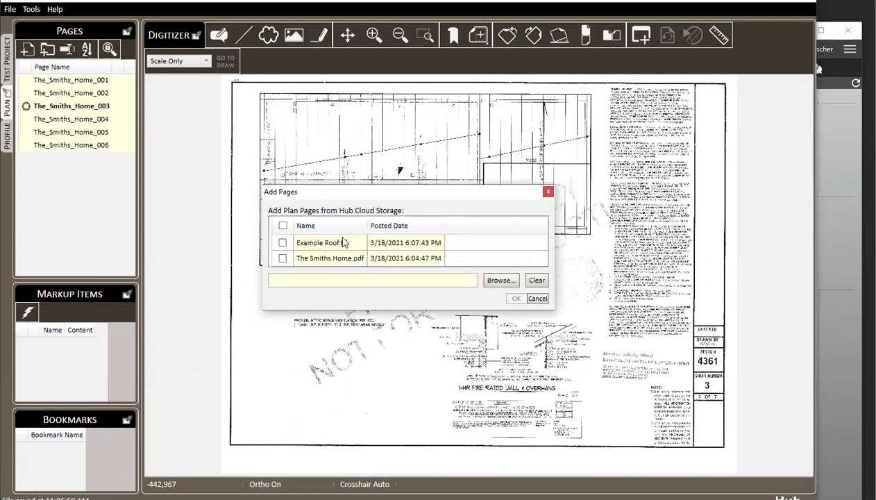
pyautogui.click(505, 283)
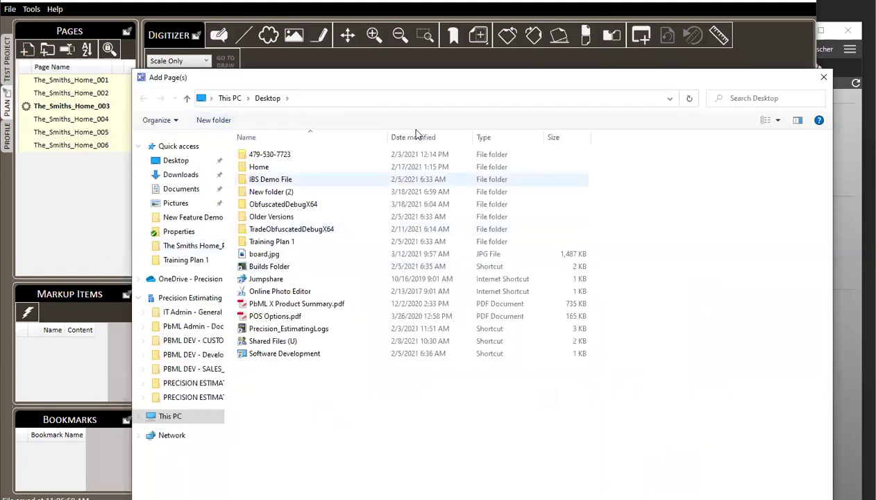
pyautogui.click(824, 77)
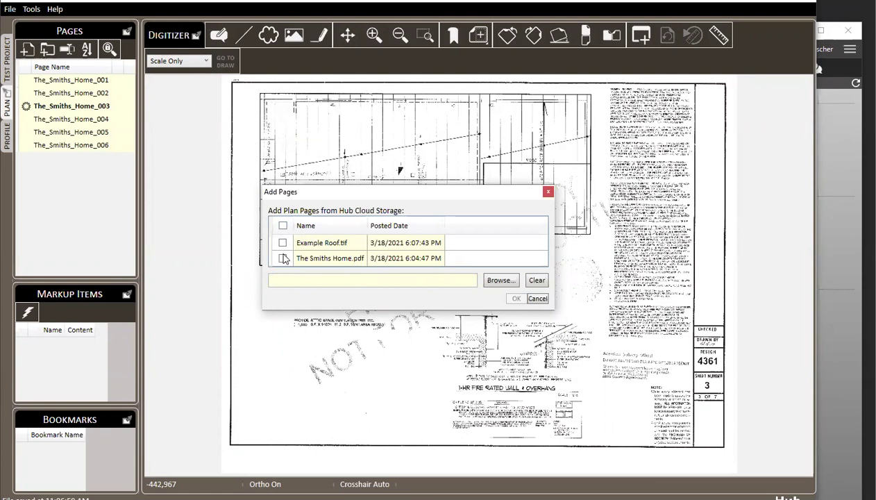
# Add only Example Roof.tif from Hub Cloud Storage to the project's plan pages.
pyautogui.click(282, 226)
pyautogui.click(284, 228)
pyautogui.click(282, 243)
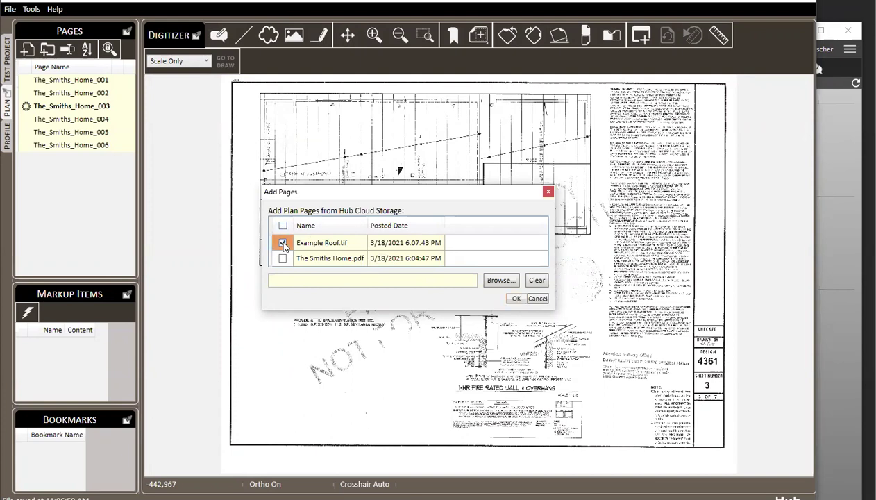
pyautogui.click(517, 299)
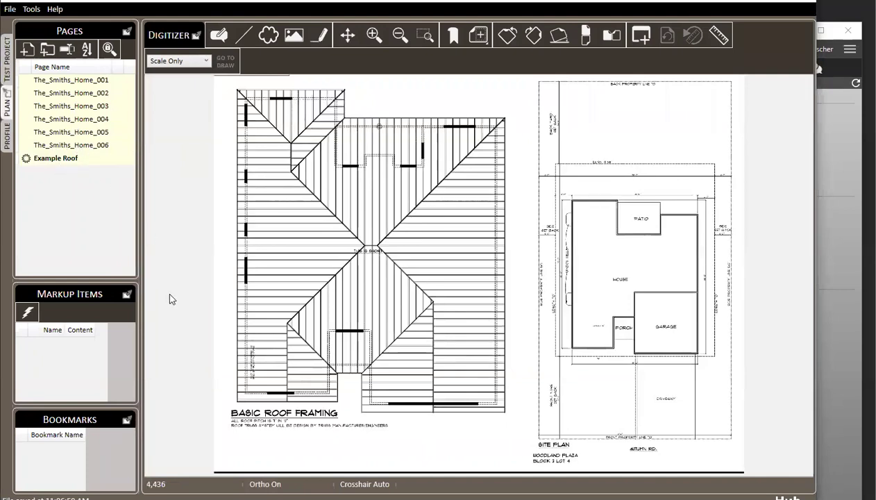
# Compare the Hub's plan images with the files offered for adding pages in PrebuiltML, without adding any.
pyautogui.click(823, 130)
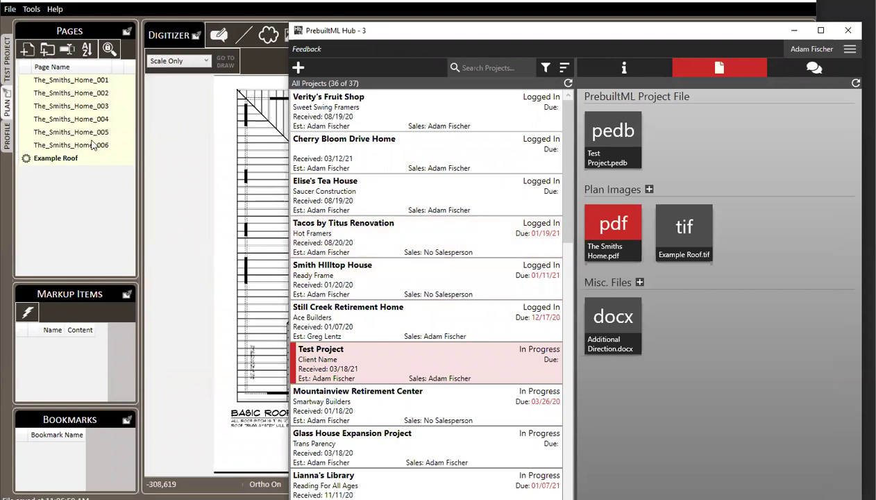
pyautogui.click(89, 12)
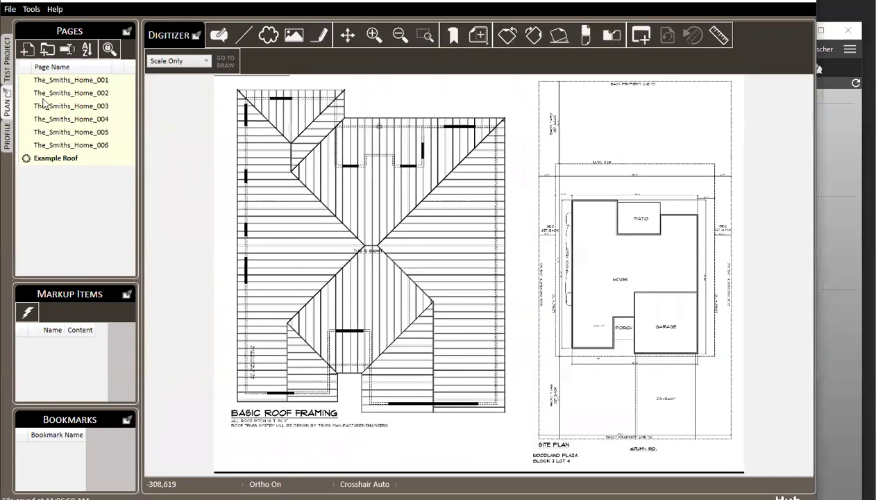
pyautogui.click(31, 51)
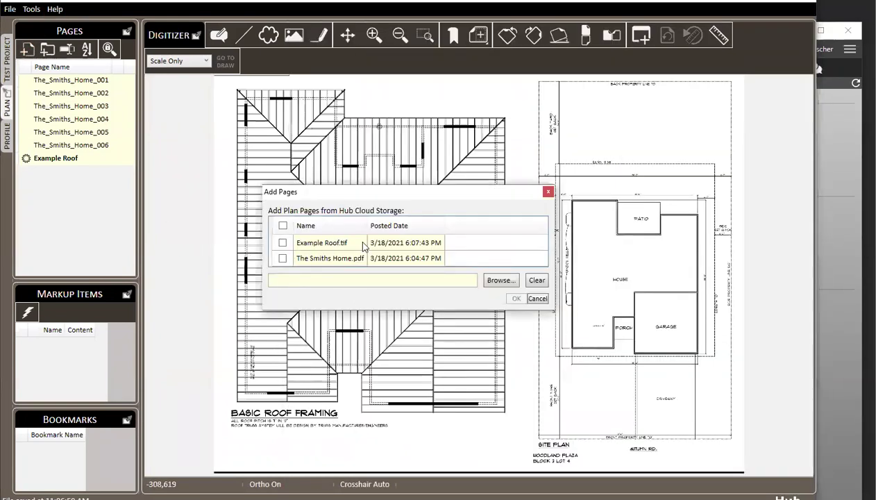
pyautogui.click(549, 193)
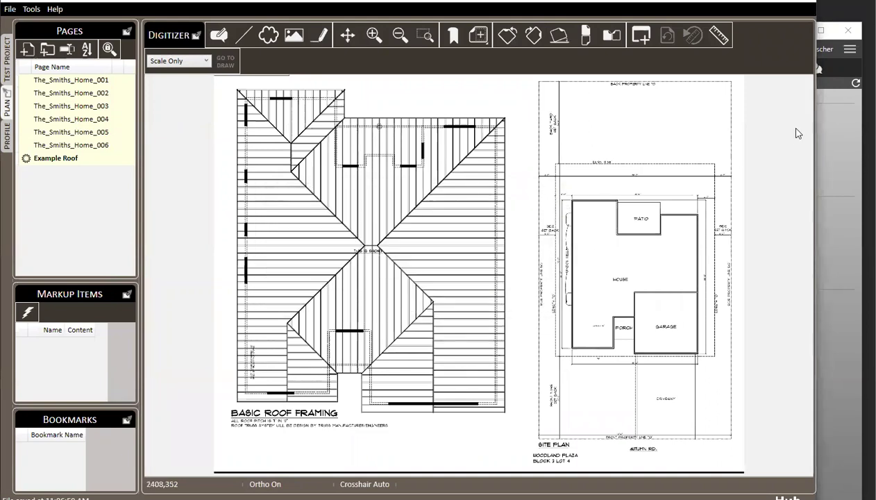
# Switch to PrebuiltML Hub and examine the account's personal details and its team members and settings.
pyautogui.click(839, 142)
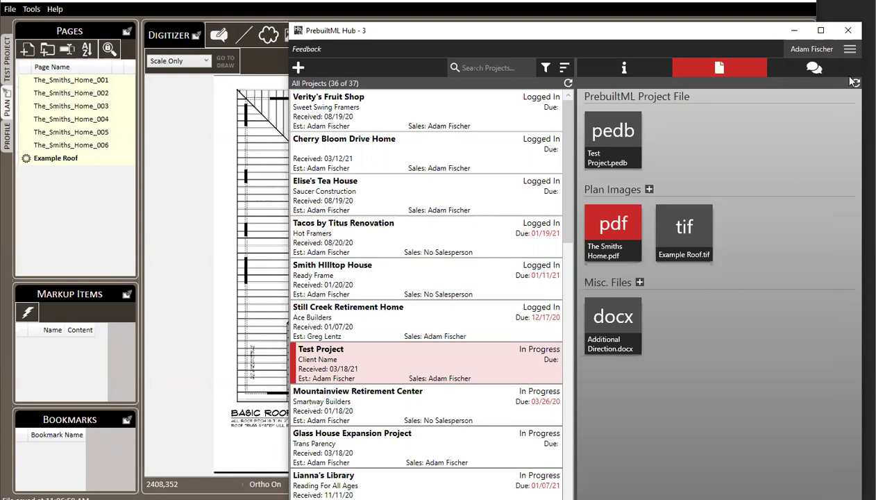
pyautogui.click(848, 50)
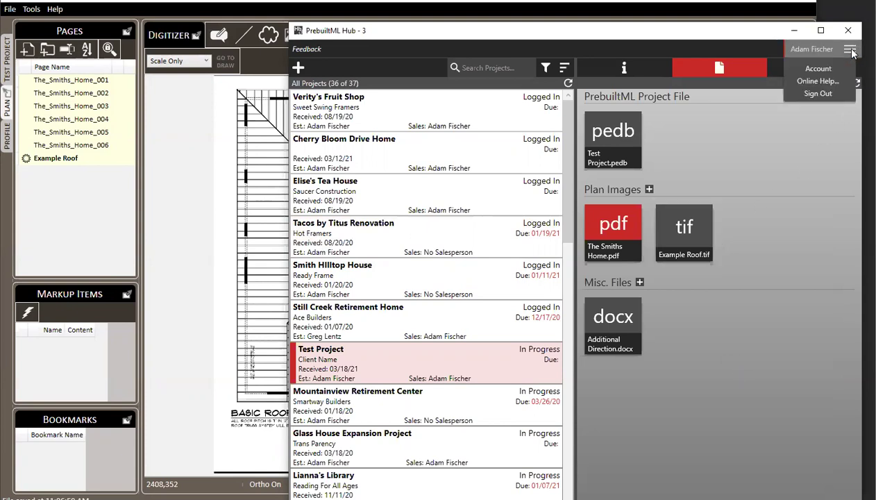
pyautogui.click(818, 69)
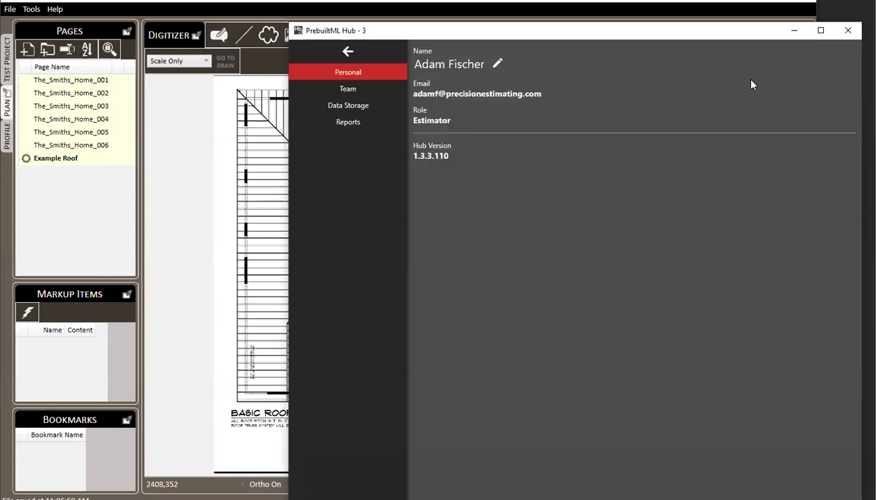
pyautogui.click(361, 90)
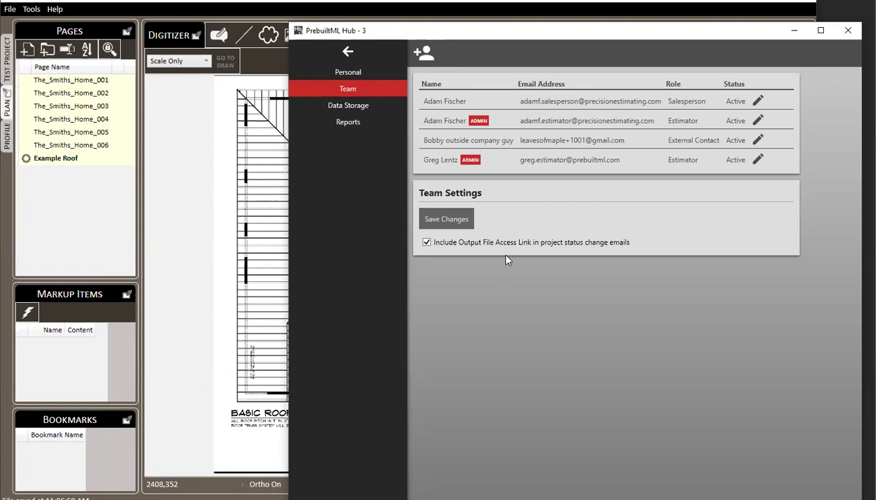
# Reopen Test Project from the Hub's project list and try sending it to Sales Review, declining to continue without associated files.
pyautogui.click(354, 50)
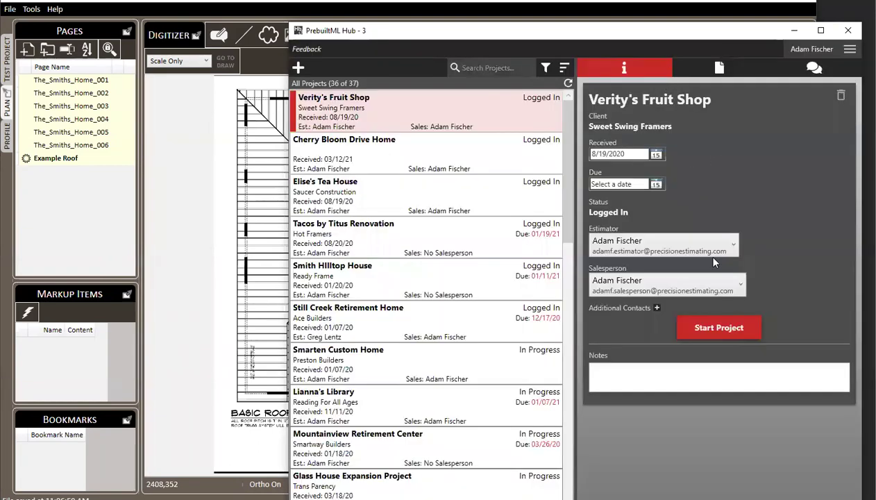
pyautogui.scroll(-3, 438, 275)
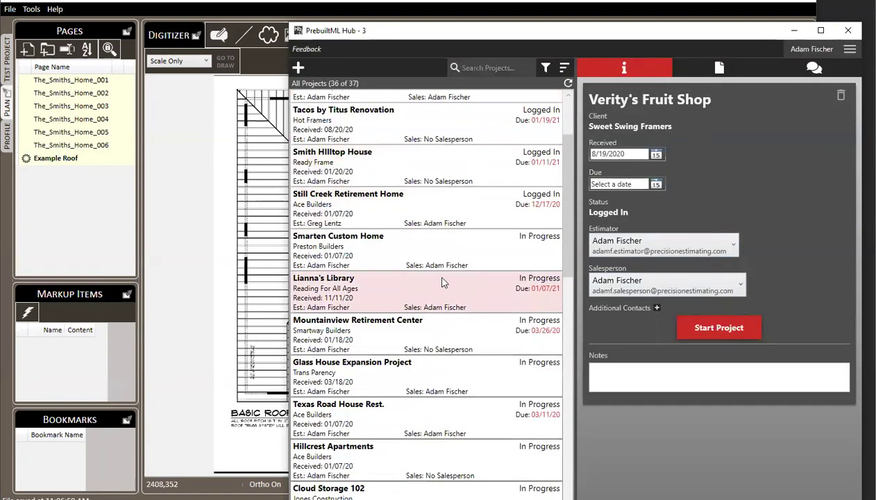
pyautogui.scroll(2, 391, 208)
pyautogui.scroll(-4, 410, 278)
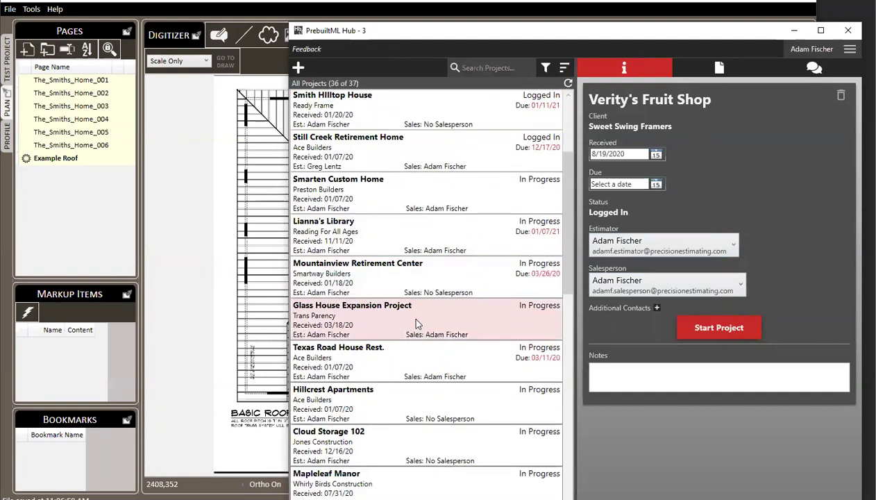
pyautogui.scroll(-2, 413, 364)
pyautogui.click(406, 447)
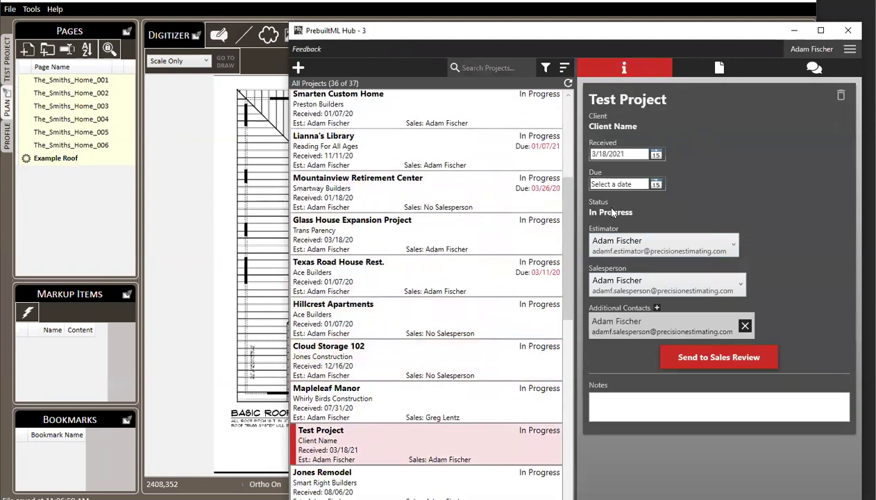
pyautogui.click(727, 359)
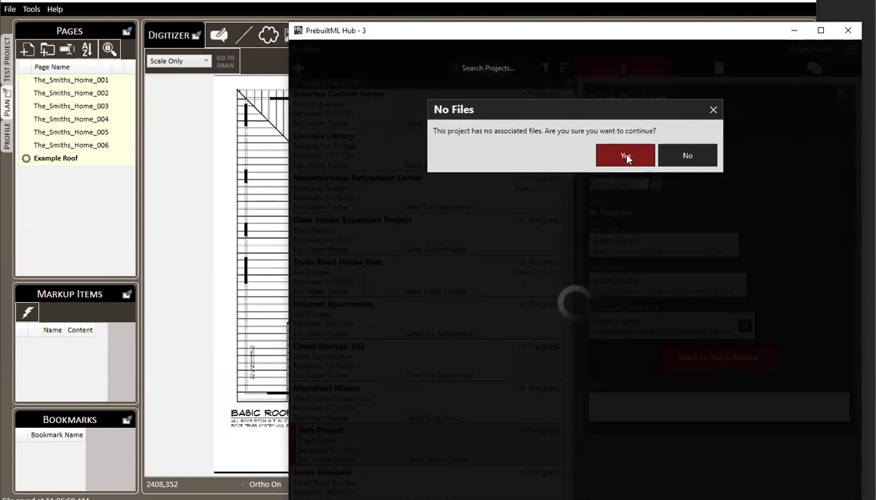
pyautogui.click(691, 154)
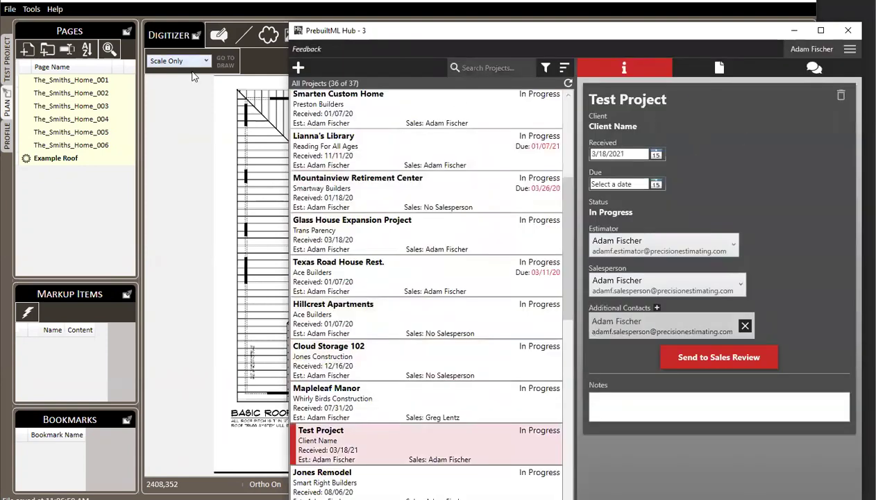
# Switch to PrebuiltML and look through the Main Floor section of Test Project's material lists.
pyautogui.click(186, 123)
pyautogui.click(8, 54)
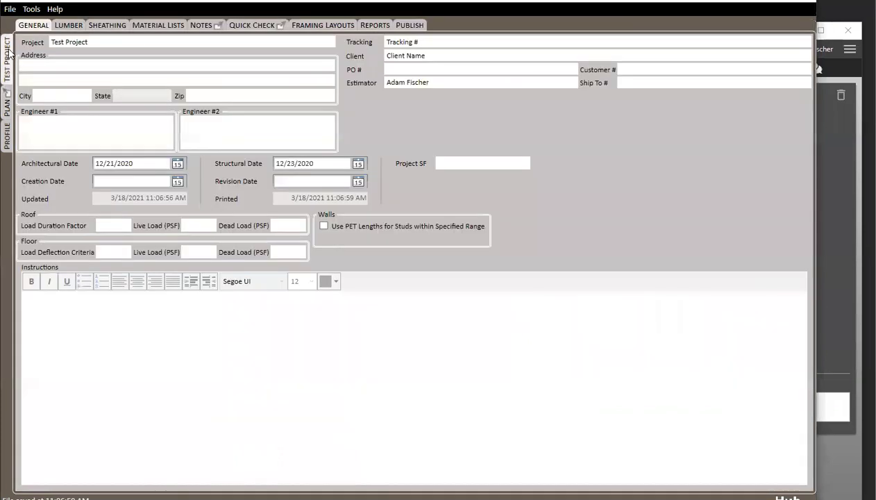
pyautogui.click(160, 26)
pyautogui.click(26, 82)
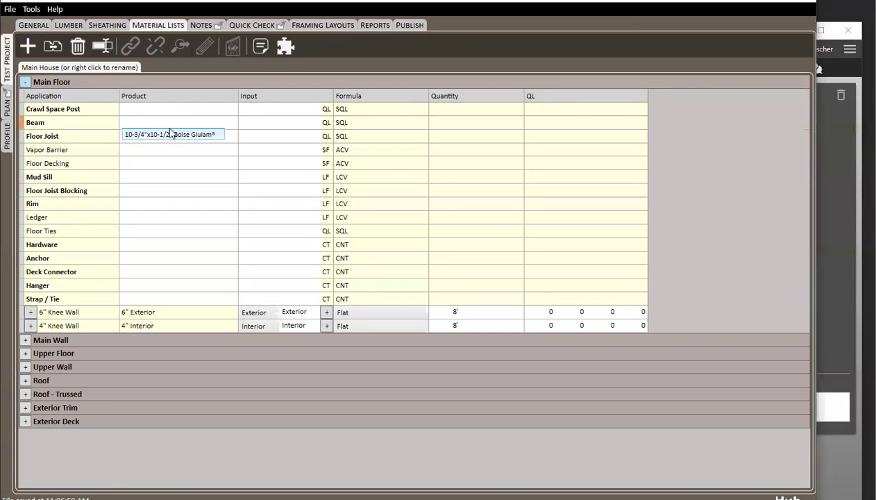
pyautogui.click(26, 82)
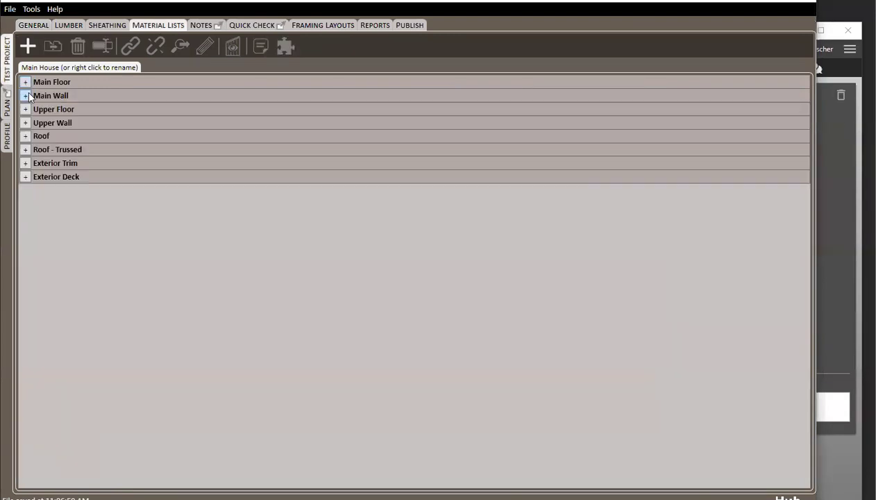
# Enter 100 for each of the first two QL values of the 6" Garage wall assembly under Main Wall.
pyautogui.click(26, 95)
pyautogui.click(539, 123)
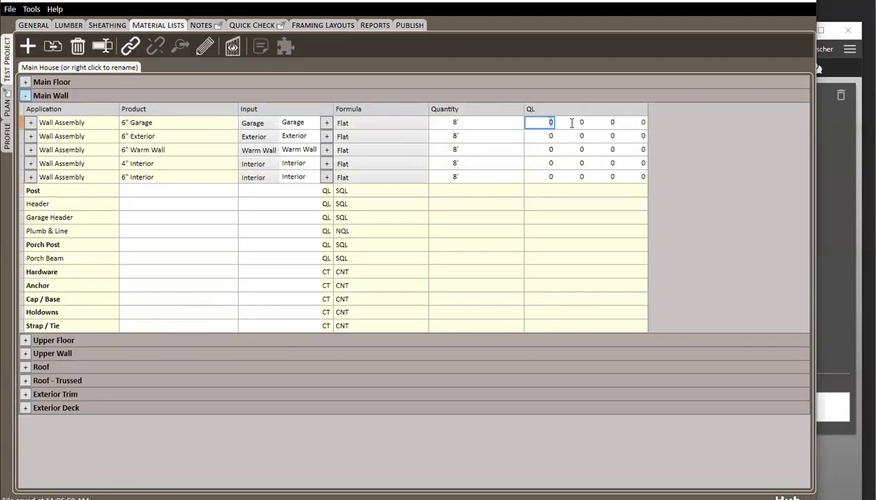
pyautogui.write('100')
pyautogui.press('Tab')
pyautogui.write('100')
pyautogui.press('Tab')
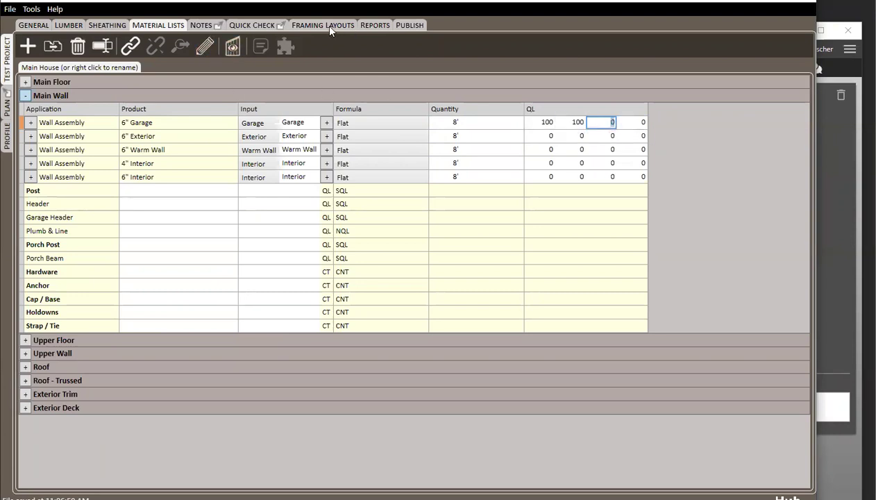
# Open the Itemized List (Q/L) report and post it to the Hub as a PDF named Wall Material.
pyautogui.click(371, 26)
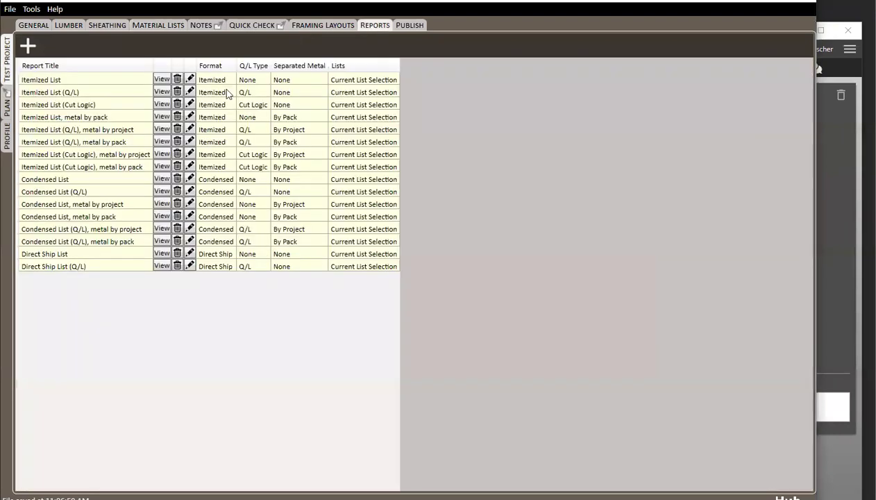
pyautogui.click(162, 91)
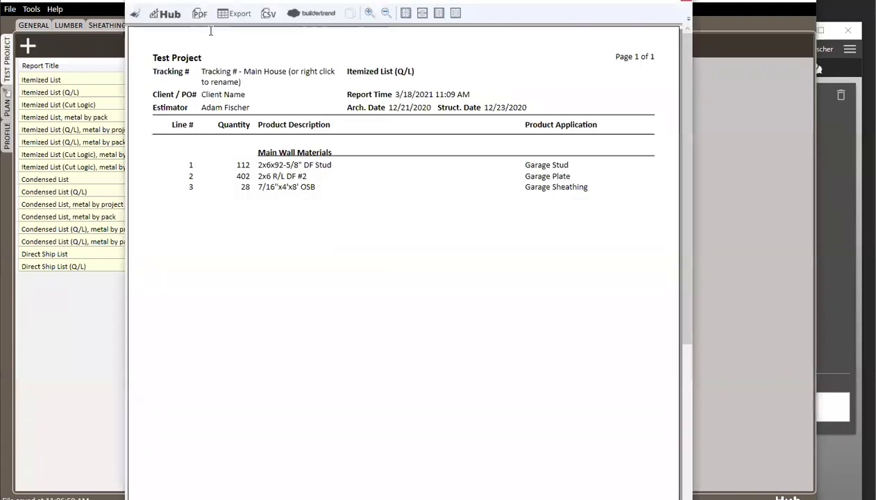
pyautogui.click(165, 13)
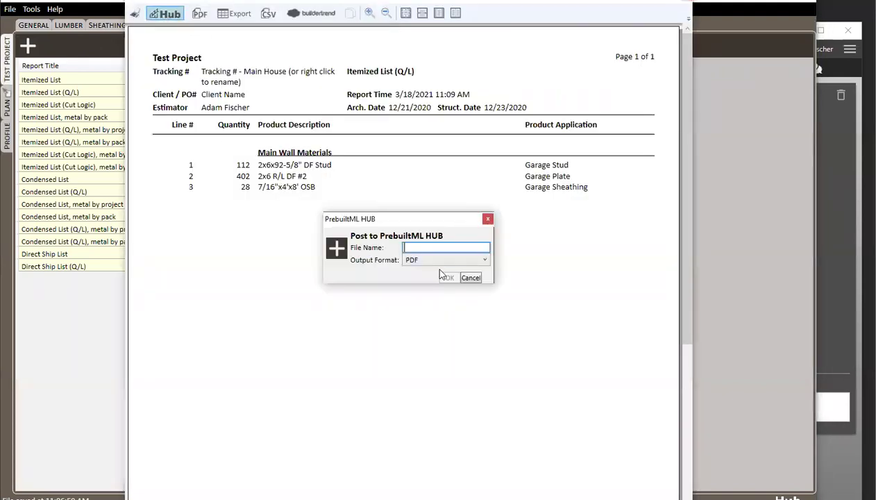
pyautogui.write('Wall Material')
pyautogui.click(450, 277)
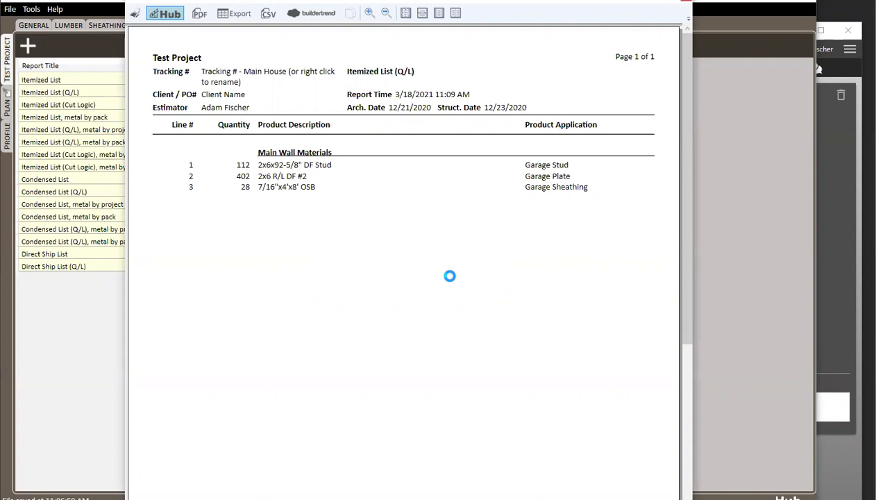
pyautogui.click(686, 5)
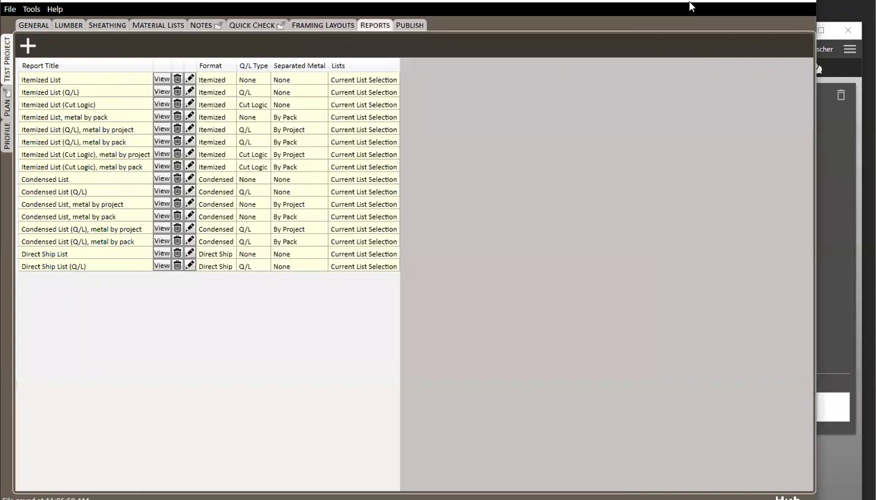
# Switch to PrebuiltML Hub, check Test Project's files, and advance the project through Sales Review to complete.
pyautogui.click(834, 122)
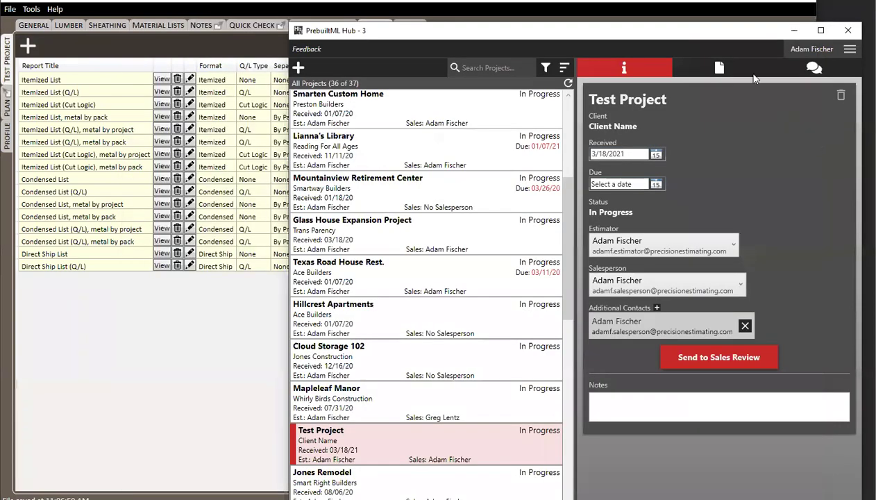
pyautogui.click(716, 69)
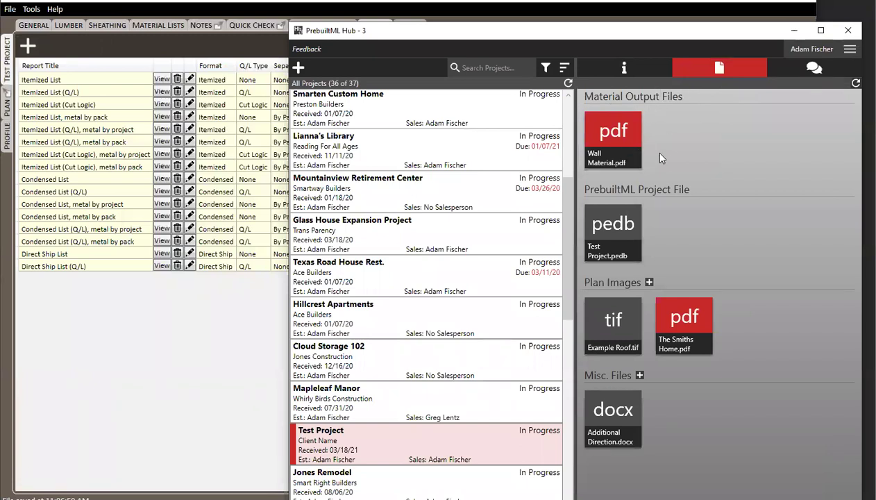
pyautogui.click(623, 68)
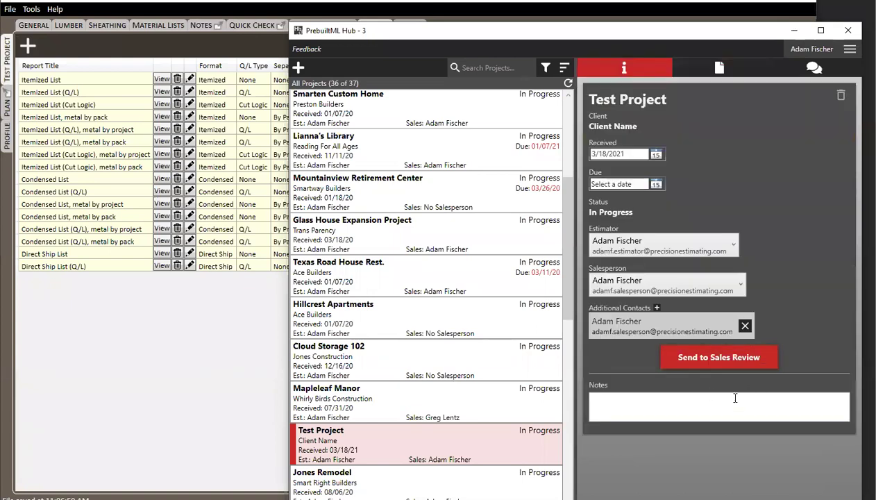
pyautogui.click(735, 361)
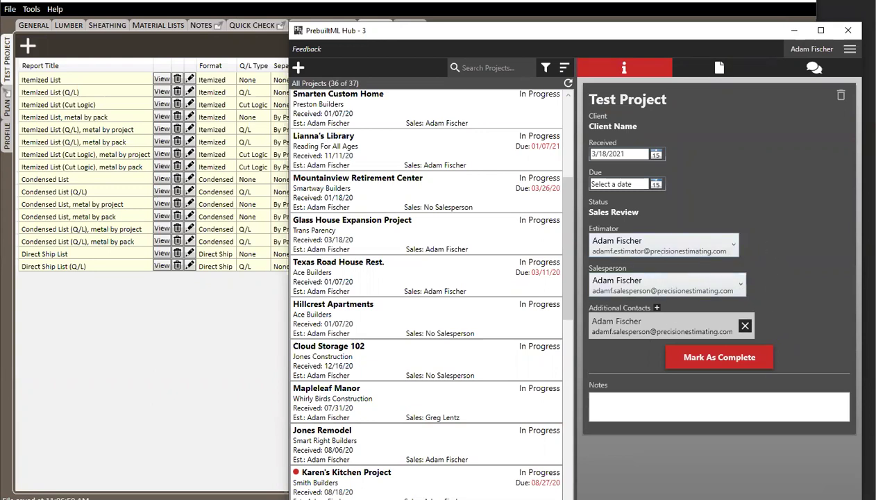
pyautogui.click(722, 358)
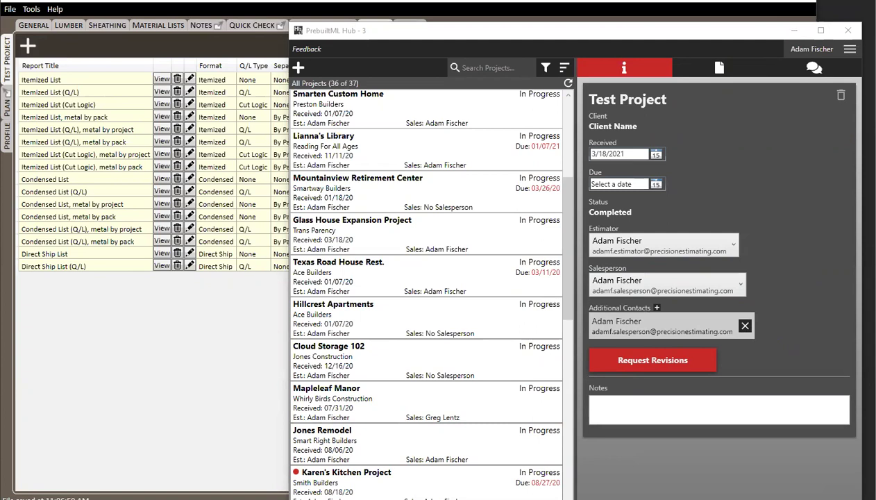
# Switch to Outlook, read Test Project's status update messages and view the project's online details page linked from the Completed message.
pyautogui.hotkey('alt', 'Tab')
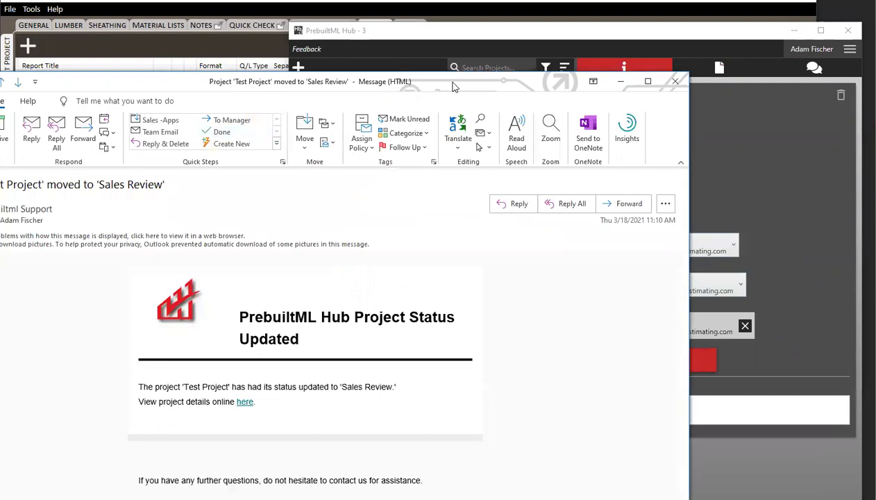
pyautogui.doubleClick(453, 86)
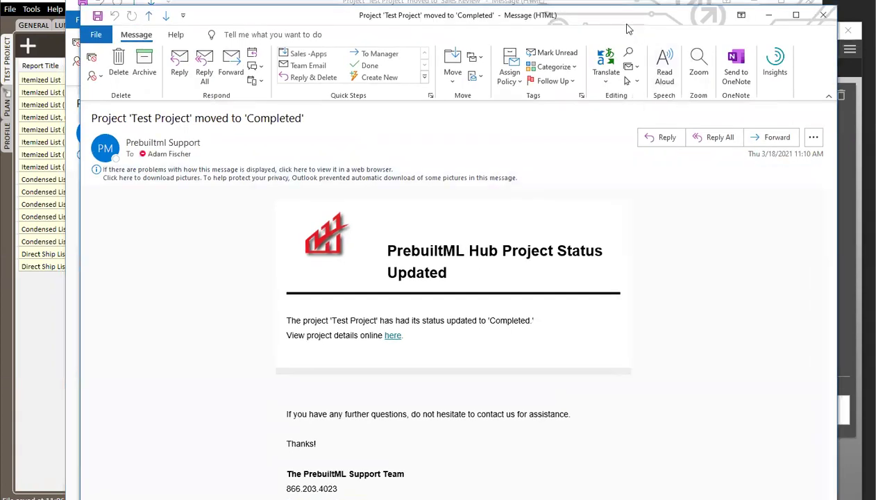
pyautogui.moveTo(622, 20); pyautogui.dragTo(604, 6)
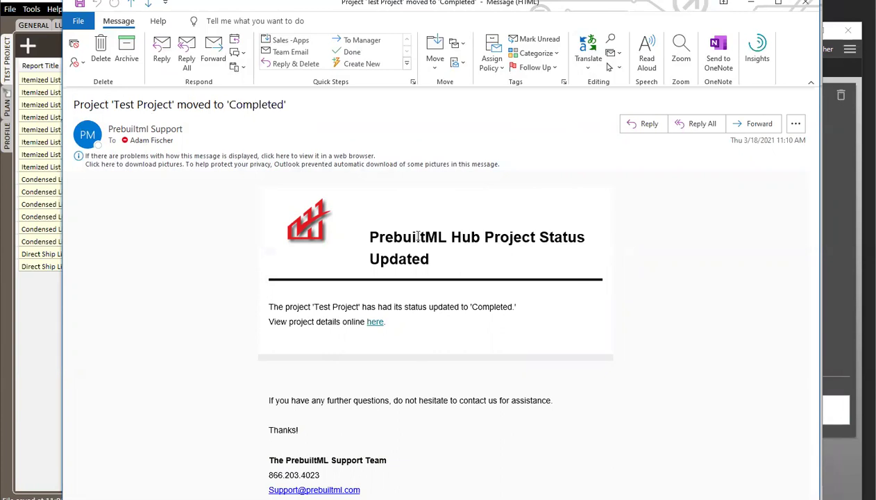
pyautogui.click(373, 323)
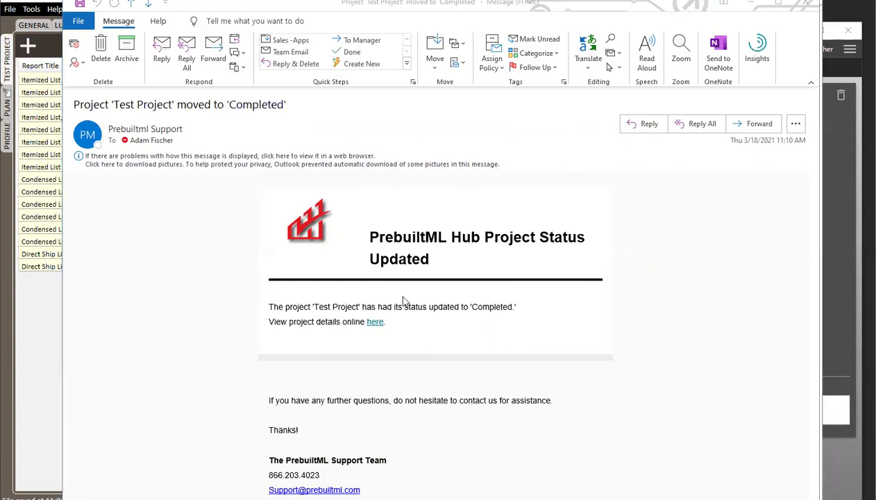
pyautogui.click(376, 326)
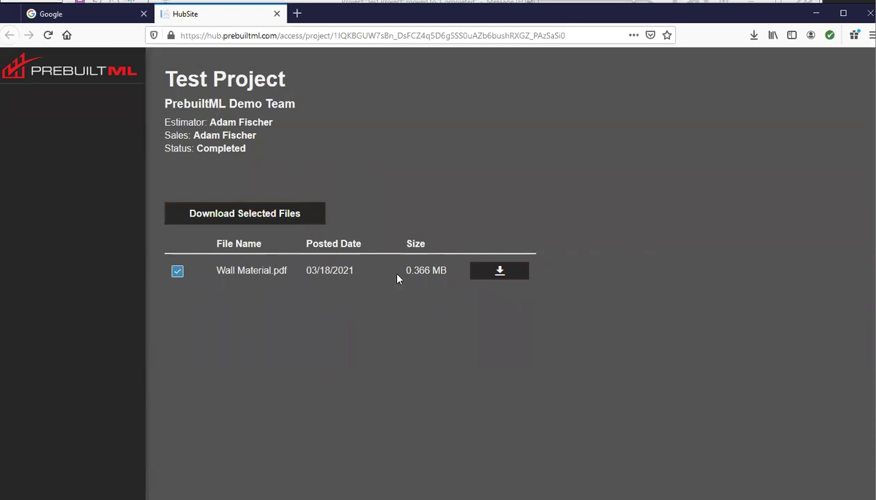
pyautogui.click(819, 13)
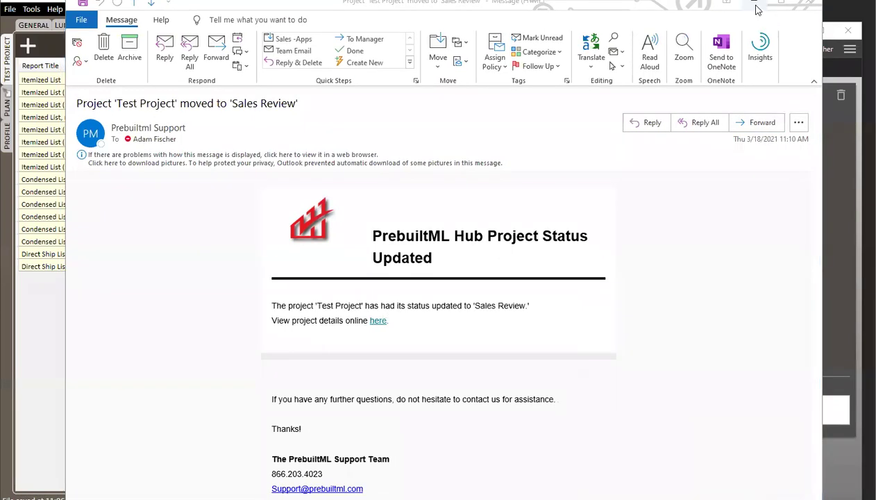
pyautogui.click(753, 6)
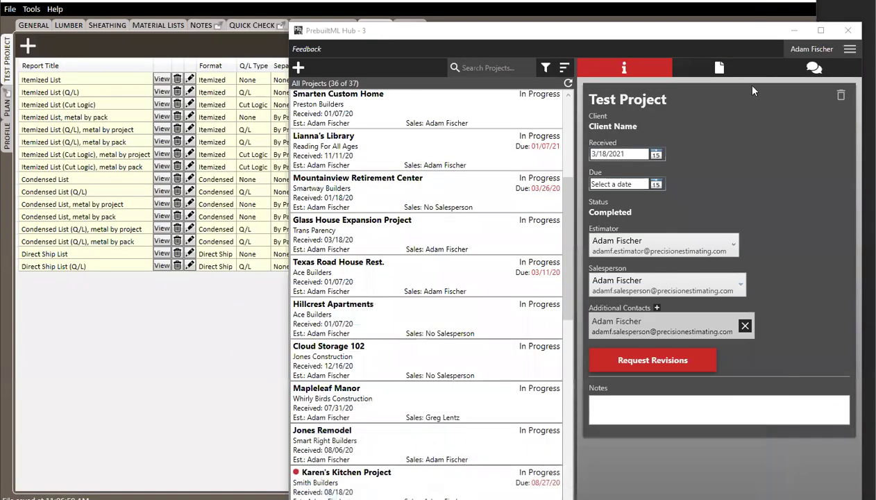
# Review Test Project's files in the Hub, and switch to PrebuiltML to look over its material lists and Itemized List (Q/L) report.
pyautogui.click(743, 68)
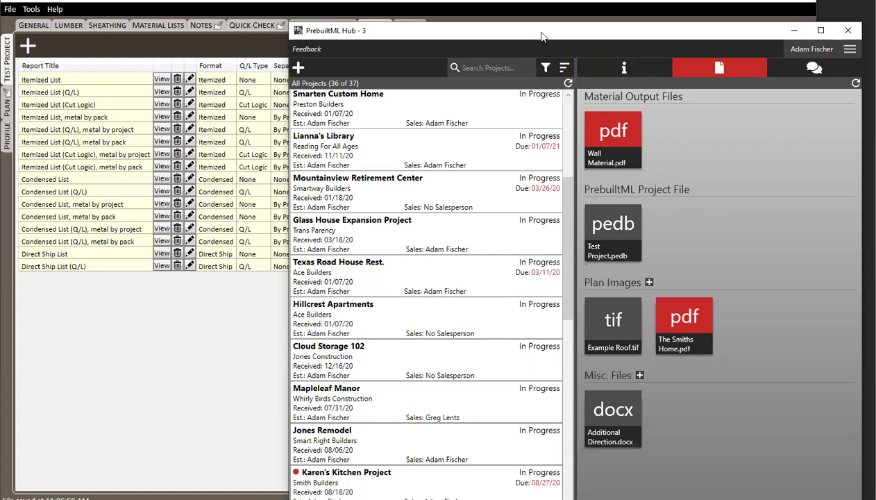
pyautogui.click(497, 13)
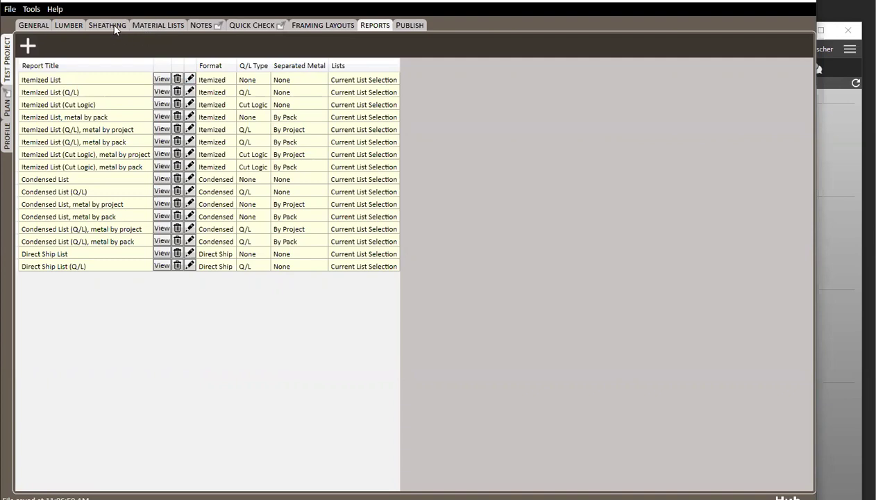
pyautogui.click(163, 25)
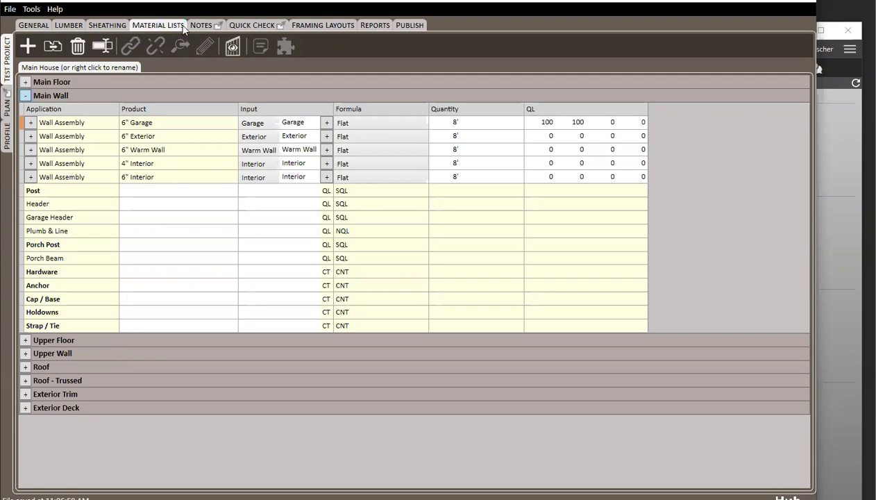
pyautogui.click(375, 27)
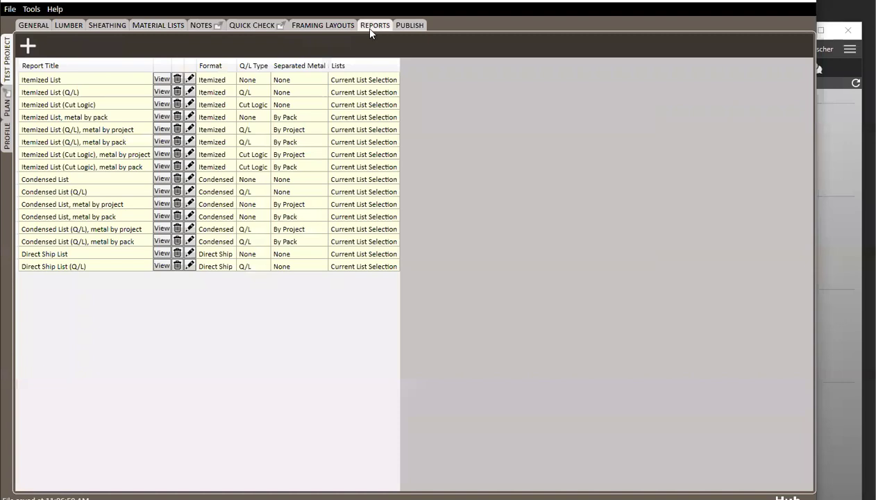
pyautogui.click(162, 92)
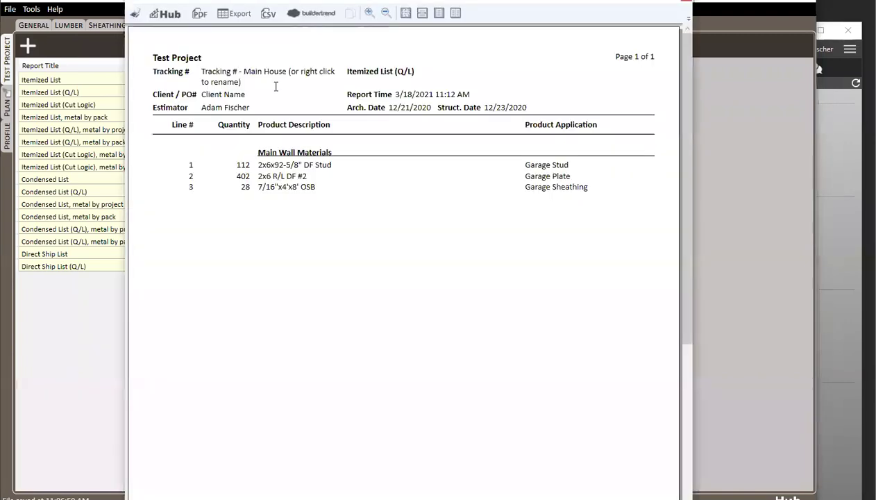
pyautogui.click(687, 4)
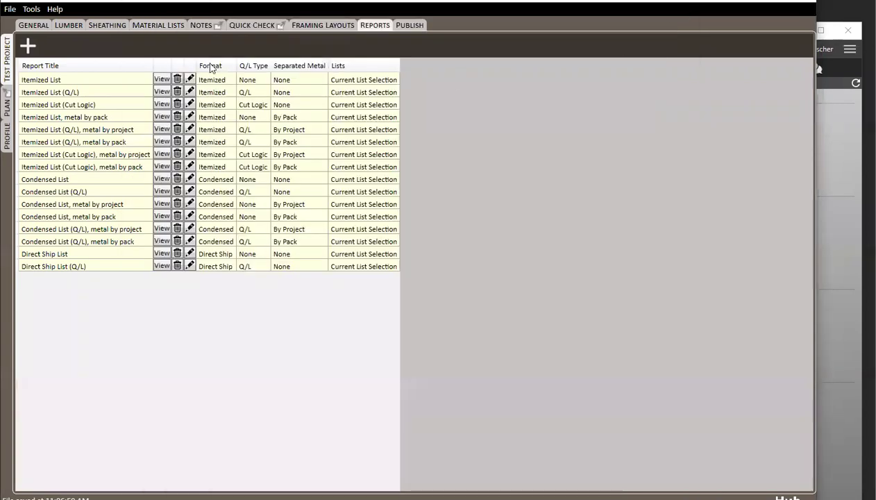
# Open the Itemized List report and examine the file formats available for exporting it, without saving a file.
pyautogui.click(162, 80)
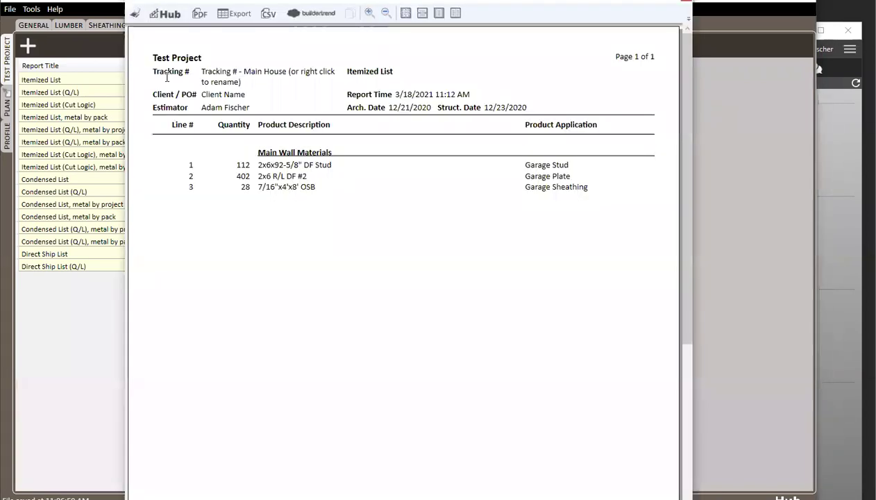
pyautogui.click(234, 14)
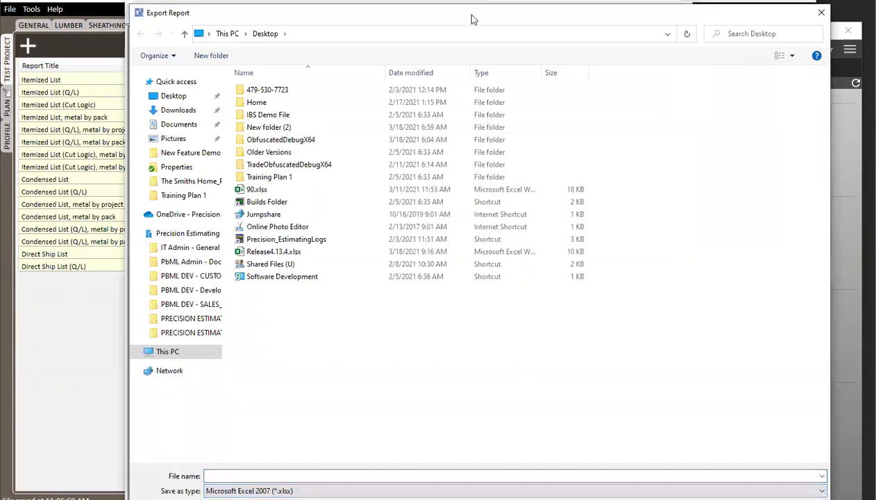
pyautogui.moveTo(471, 19); pyautogui.dragTo(470, 0)
pyautogui.click(305, 402)
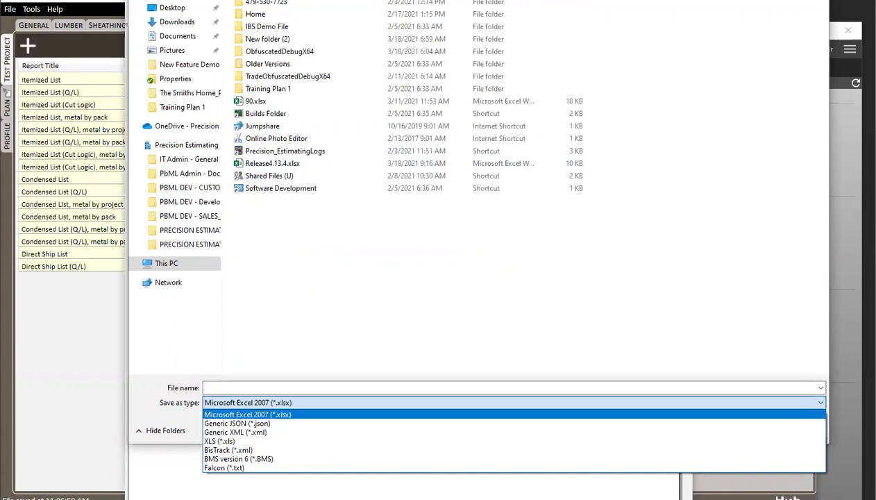
pyautogui.click(247, 413)
pyautogui.press('Escape')
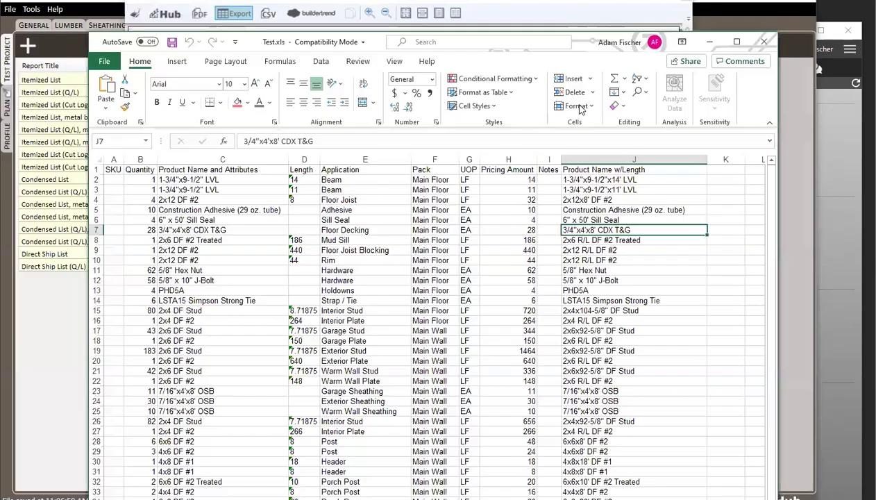
# Examine the product name and length columns of the Test.xls workbook in Excel, and close the workbook and the report.
pyautogui.click(207, 179)
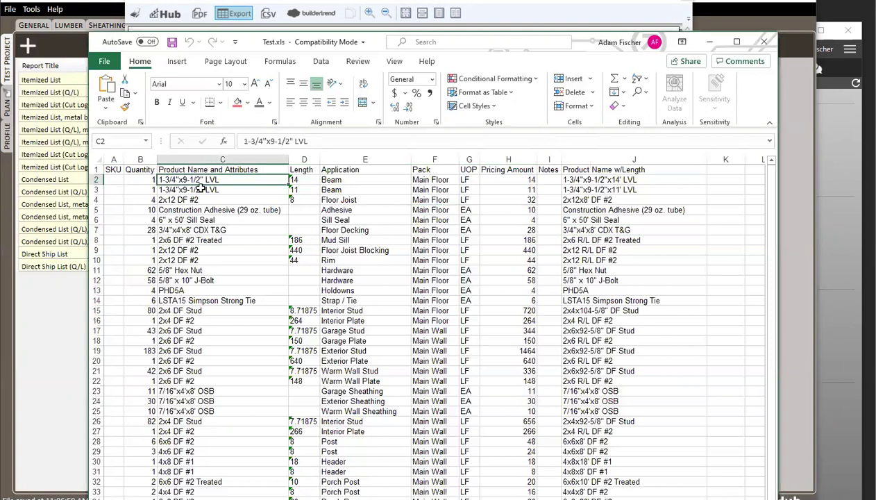
pyautogui.click(304, 179)
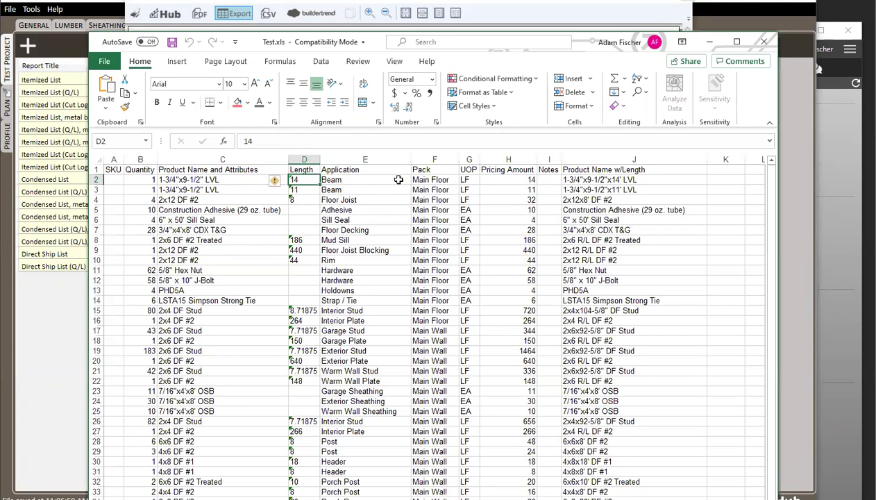
pyautogui.click(765, 44)
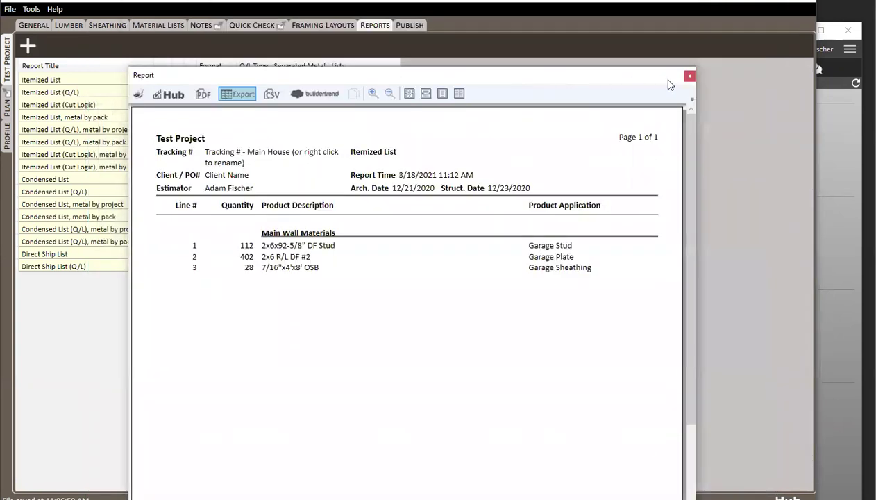
pyautogui.click(689, 77)
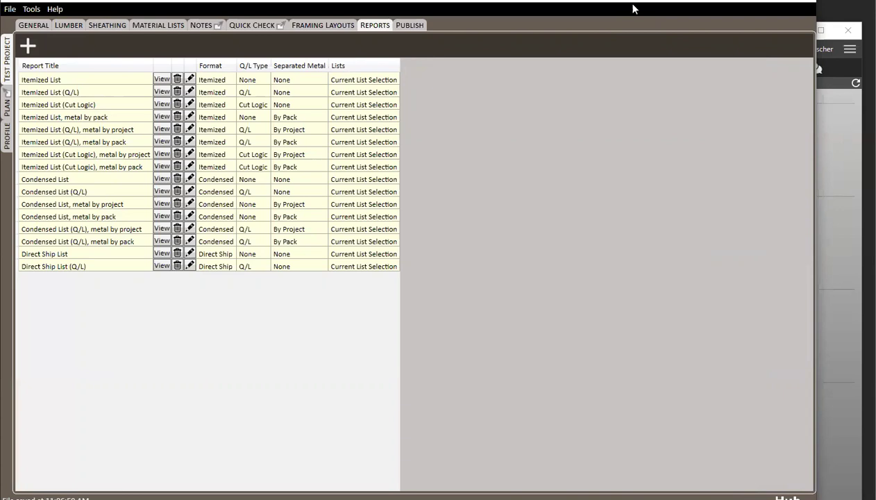
# Switch to the New Feature Demo project and add a 17x11 inch blank page named New Blank Page at 1/4" = 1'0" scale.
pyautogui.moveTo(633, 4); pyautogui.dragTo(634, 6)
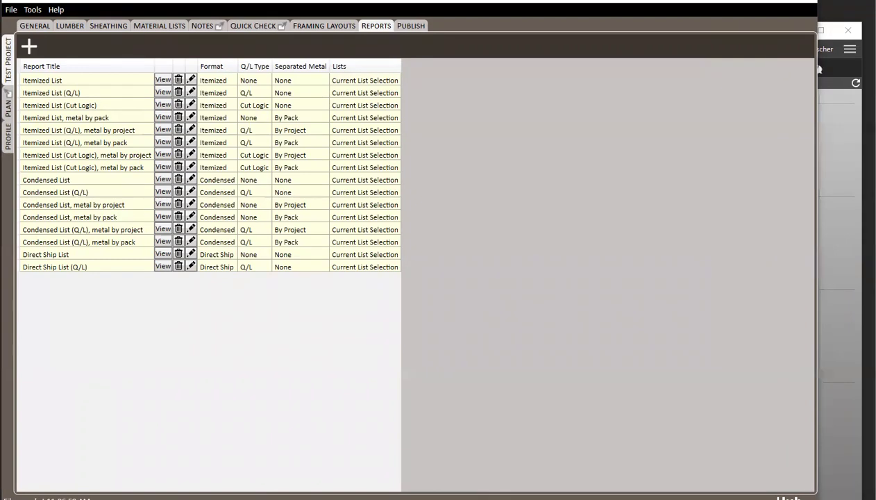
pyautogui.hotkey('alt', 'Tab')
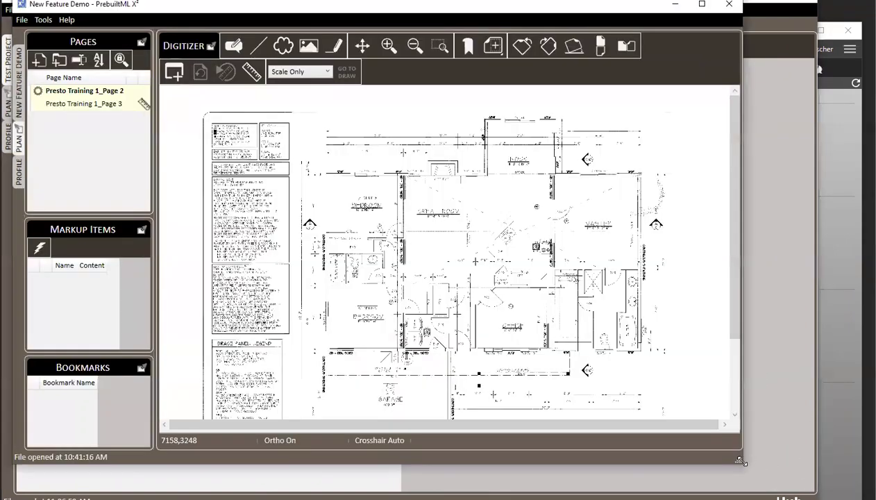
pyautogui.press('super+Up')
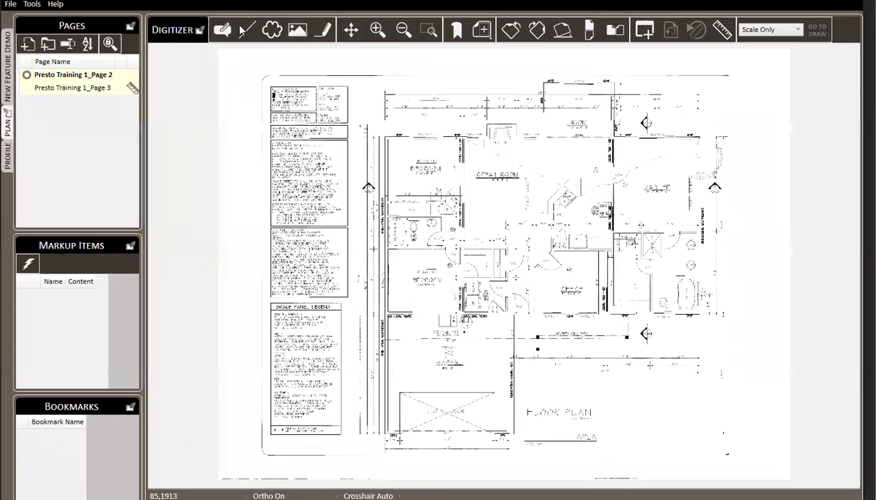
pyautogui.click(27, 46)
pyautogui.click(392, 263)
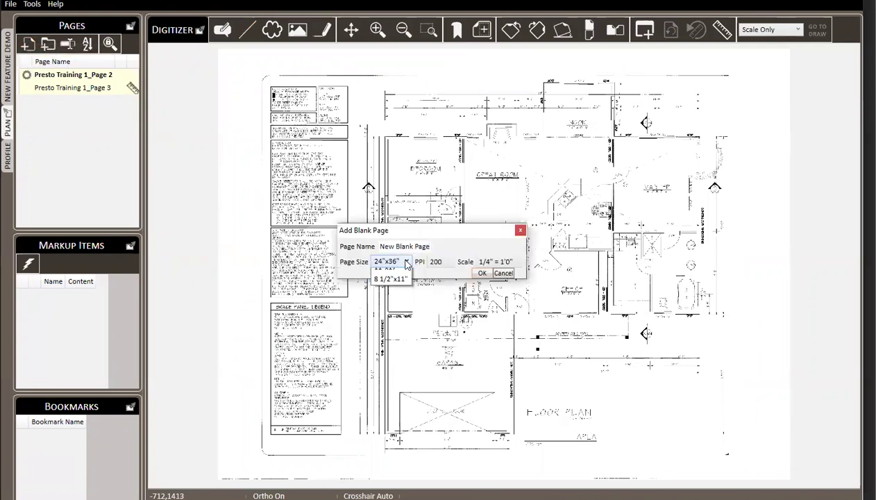
pyautogui.click(393, 285)
pyautogui.click(483, 273)
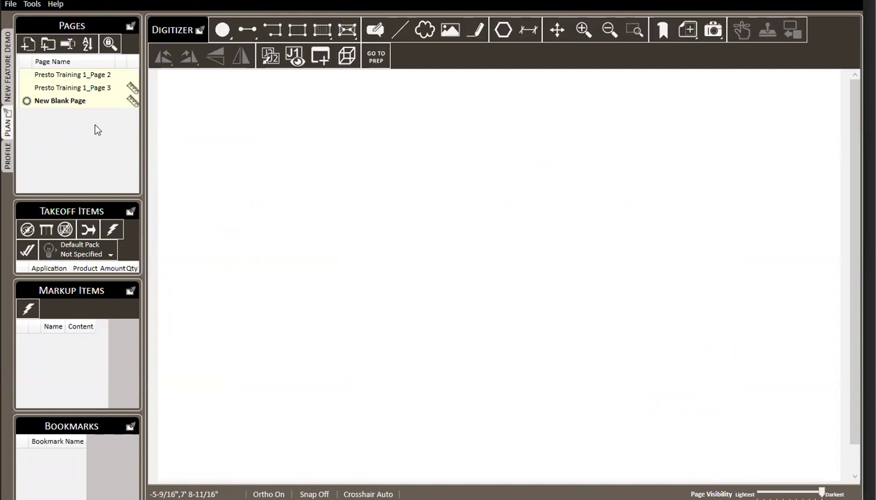
# Add a grid to New Blank Page and view the spacing choices available for that grid.
pyautogui.click(29, 46)
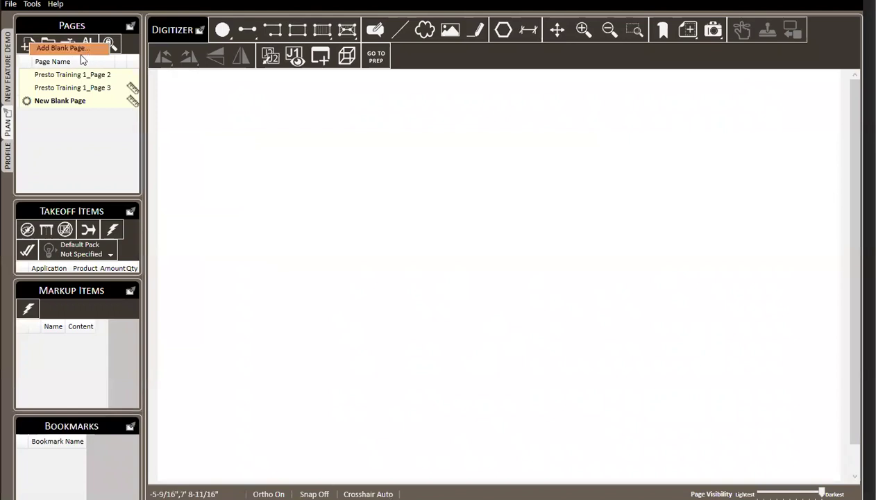
pyautogui.rightClick(75, 103)
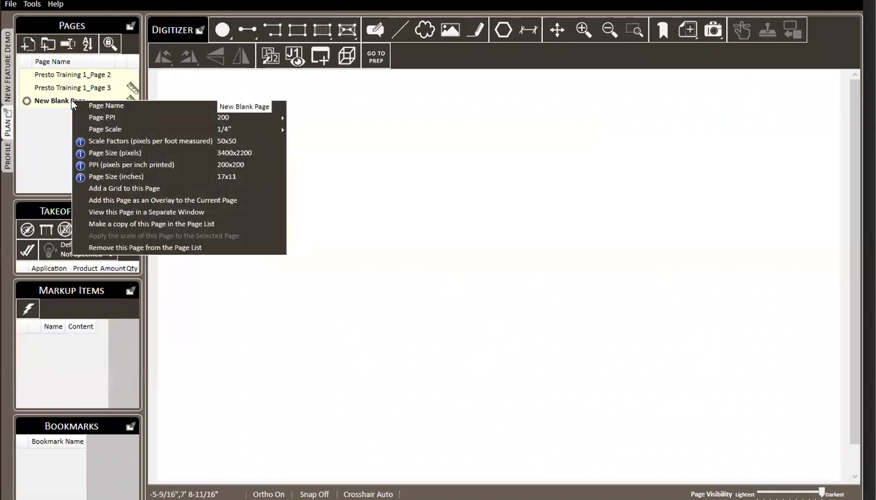
pyautogui.click(147, 189)
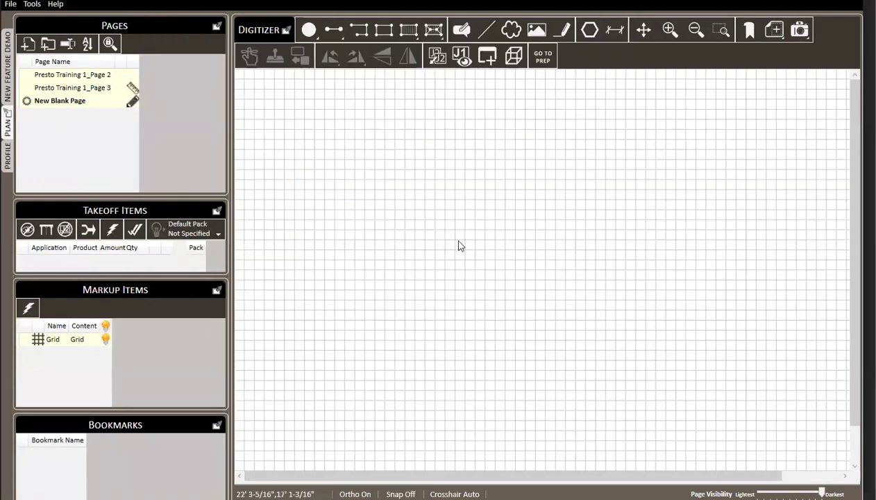
pyautogui.scroll(-1, 469, 268)
pyautogui.rightClick(75, 340)
pyautogui.moveTo(119, 383)
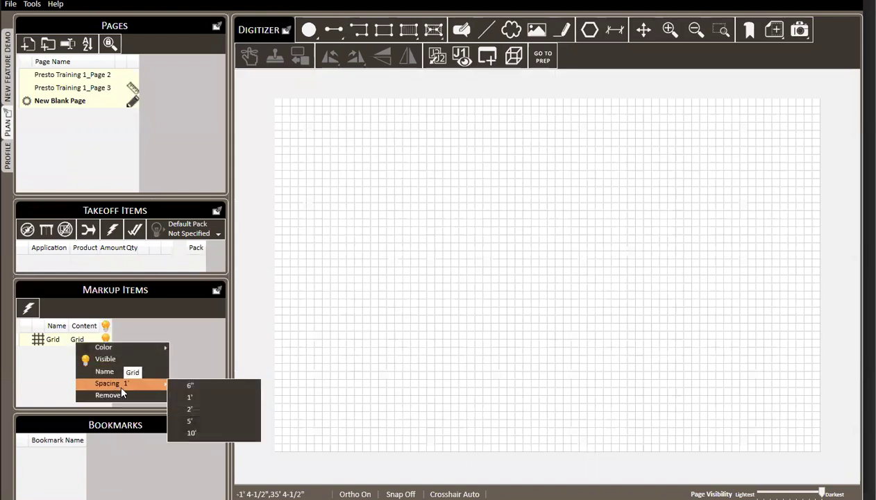
pyautogui.click(525, 232)
pyautogui.scroll(2, 507, 222)
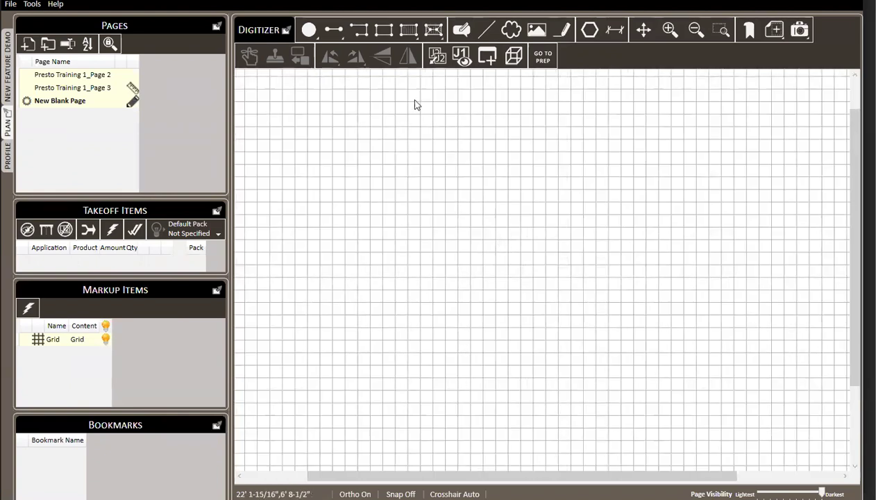
# Start a Floor Container at the grid intersection about 21 ft, 30 ft and draw its first edge 24 ft upward at 90 degrees.
pyautogui.click(411, 35)
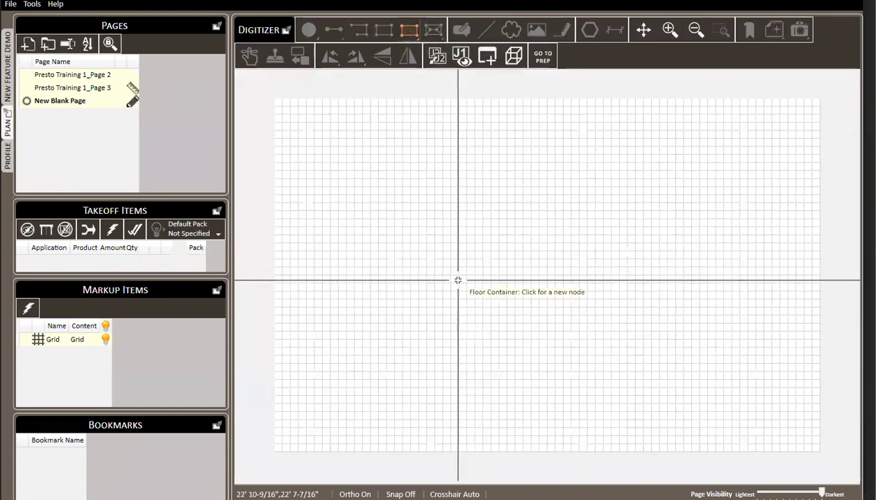
pyautogui.scroll(-1, 477, 292)
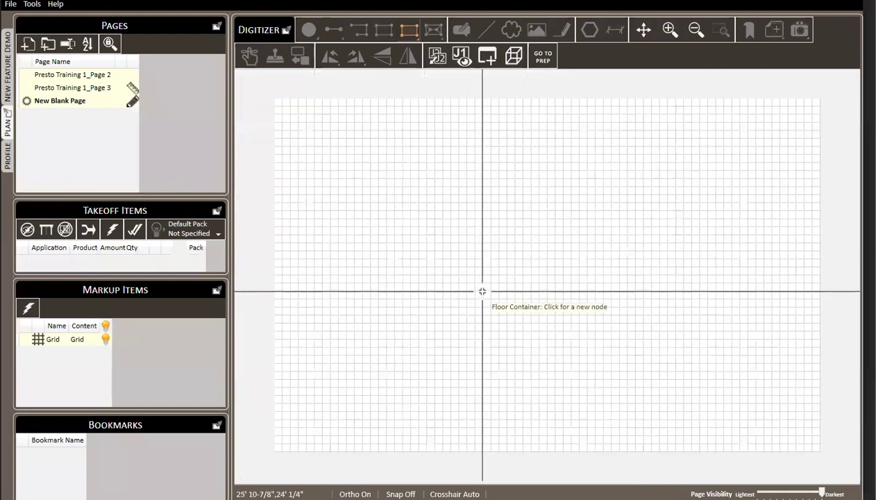
pyautogui.scroll(2, 453, 342)
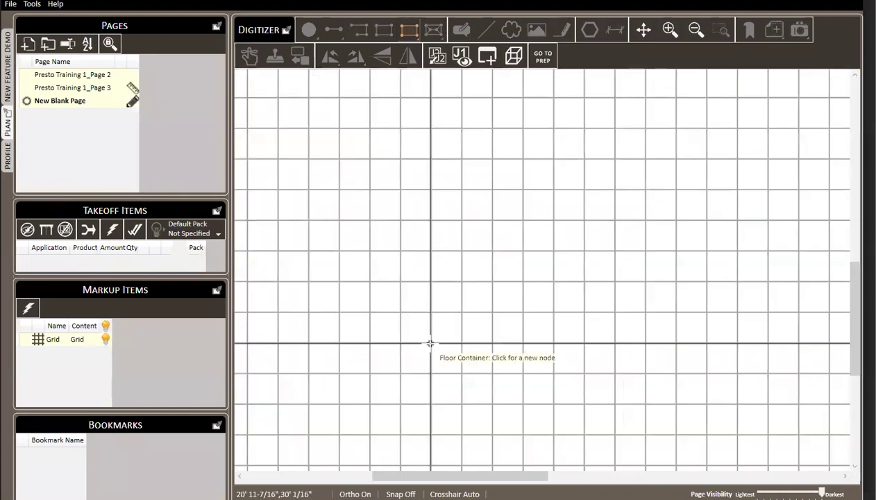
pyautogui.click(431, 344)
pyautogui.scroll(-1, 416, 347)
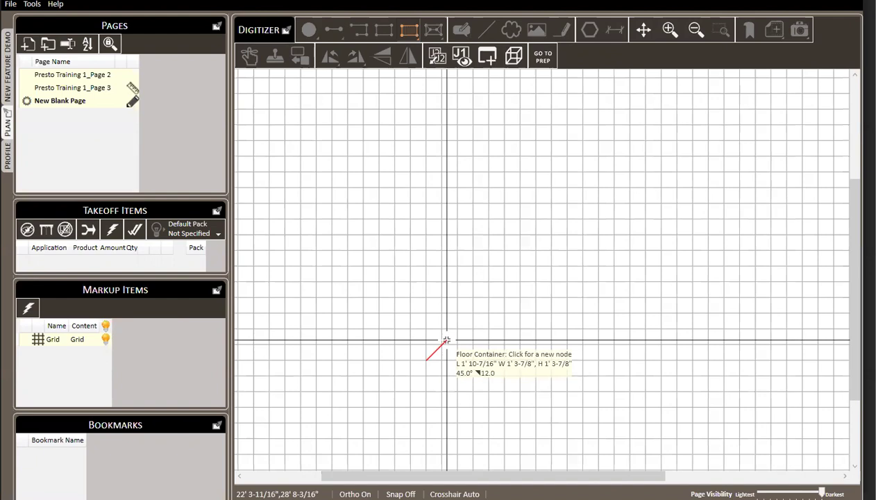
pyautogui.scroll(-2, 447, 340)
pyautogui.scroll(-1, 485, 265)
pyautogui.scroll(2, 487, 234)
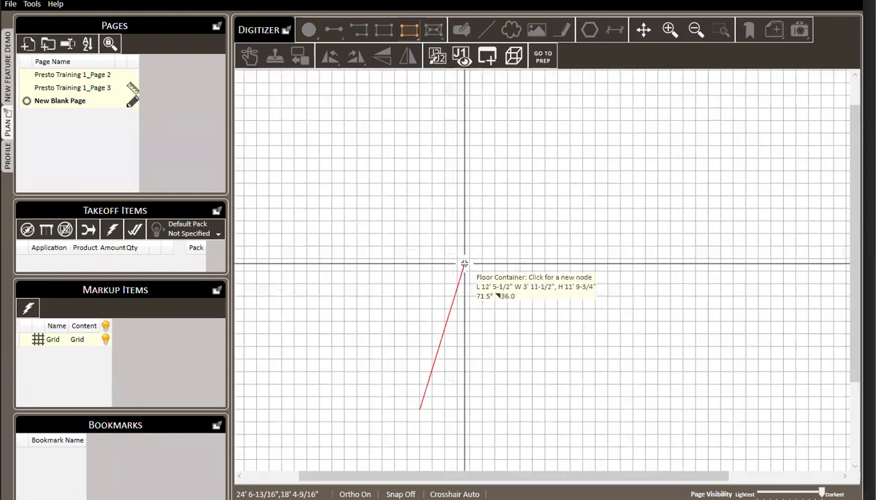
pyautogui.write('k')
pyautogui.write('24')
pyautogui.press('Return')
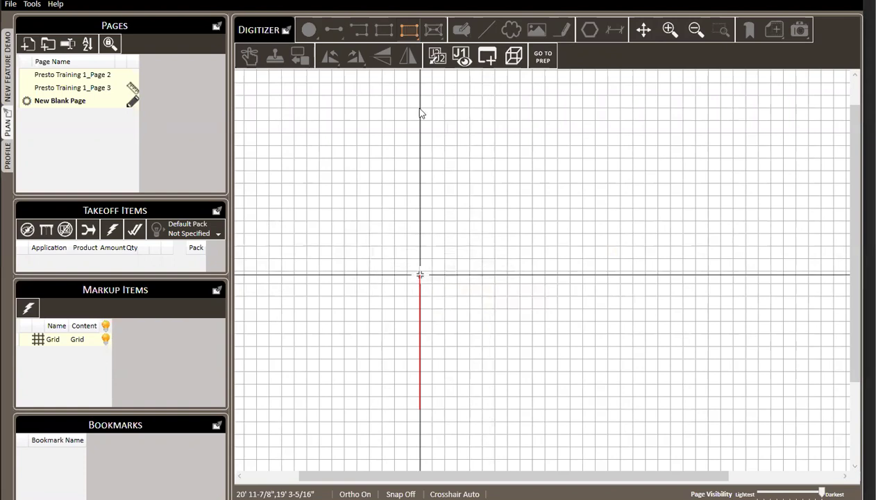
# Complete the rectangular Floor Container with a 36 ft edge at 0 degrees and a 24 ft edge at -90 degrees.
pyautogui.press('k')
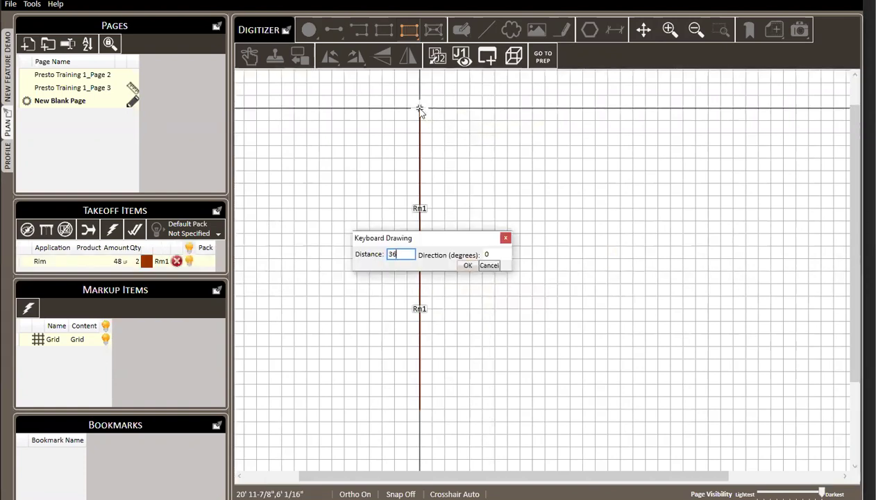
pyautogui.press('Return')
pyautogui.write('k24')
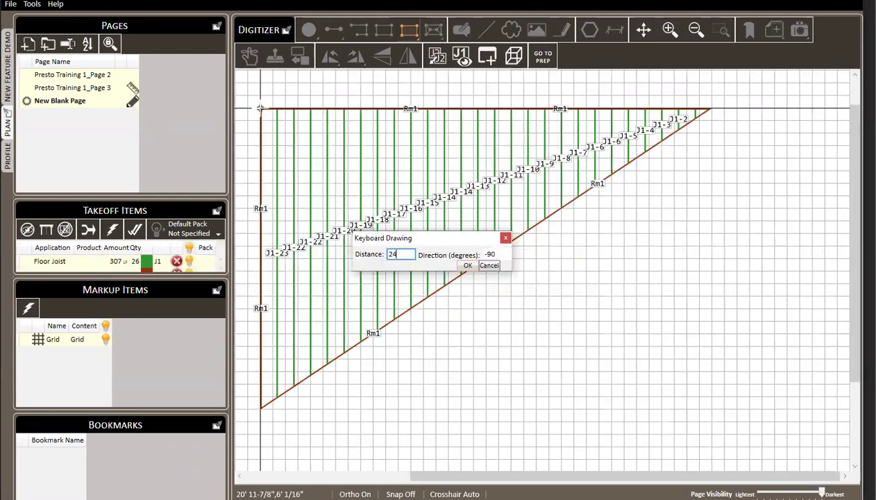
pyautogui.press('Return')
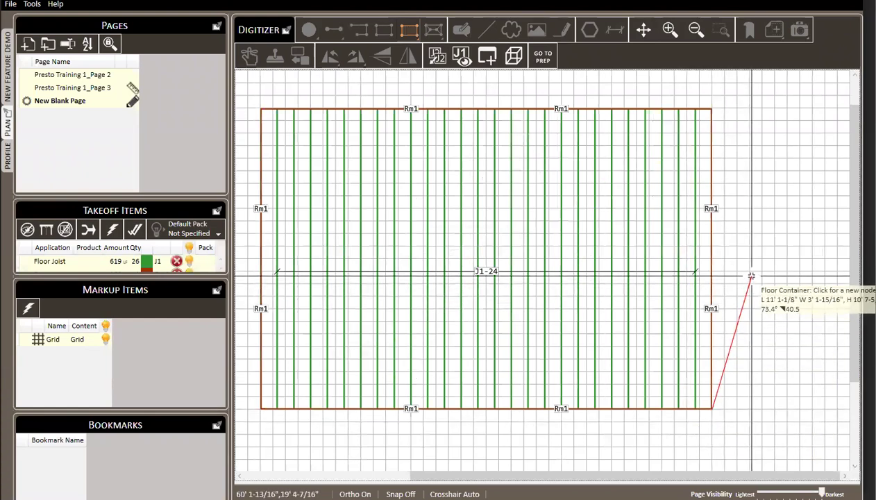
pyautogui.press('Escape')
pyautogui.scroll(-2, 503, 196)
pyautogui.scroll(2, 631, 177)
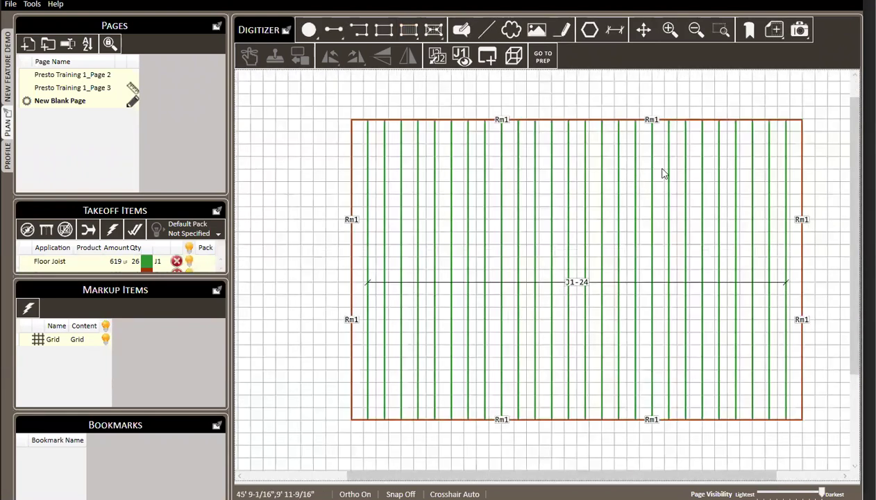
pyautogui.moveTo(656, 171); pyautogui.dragTo(593, 177)
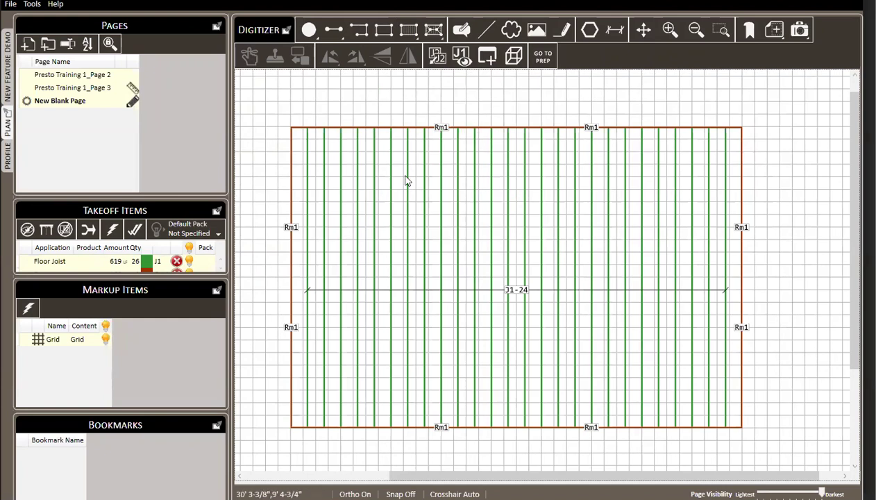
# Open the foundation plan on Presto Training 1_Page 3 and examine its outline and dimensions.
pyautogui.click(84, 88)
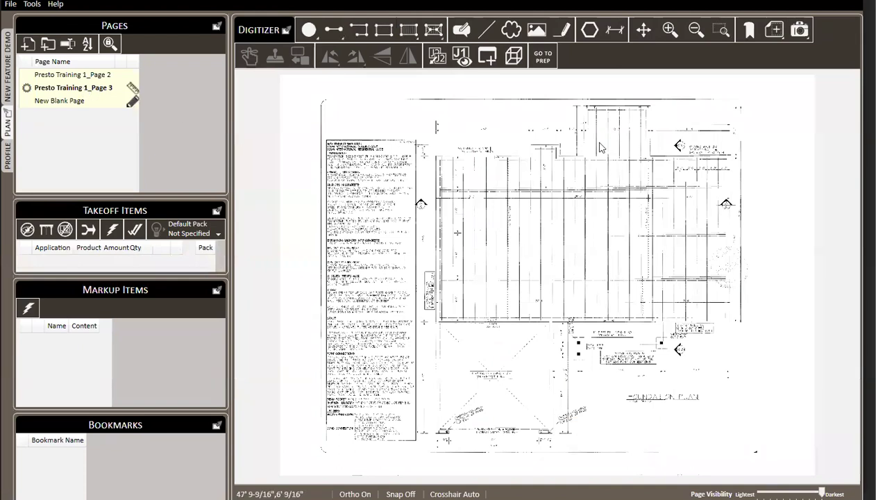
pyautogui.scroll(3, 614, 225)
pyautogui.scroll(-3, 513, 232)
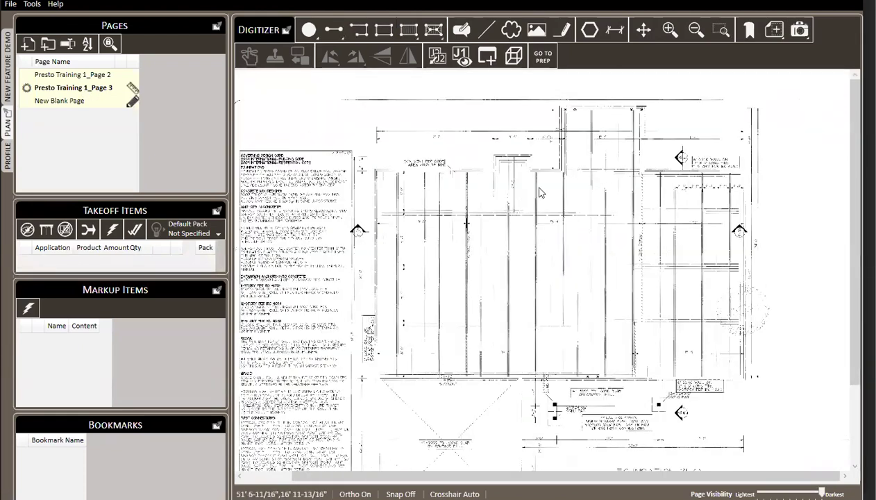
pyautogui.scroll(2, 500, 175)
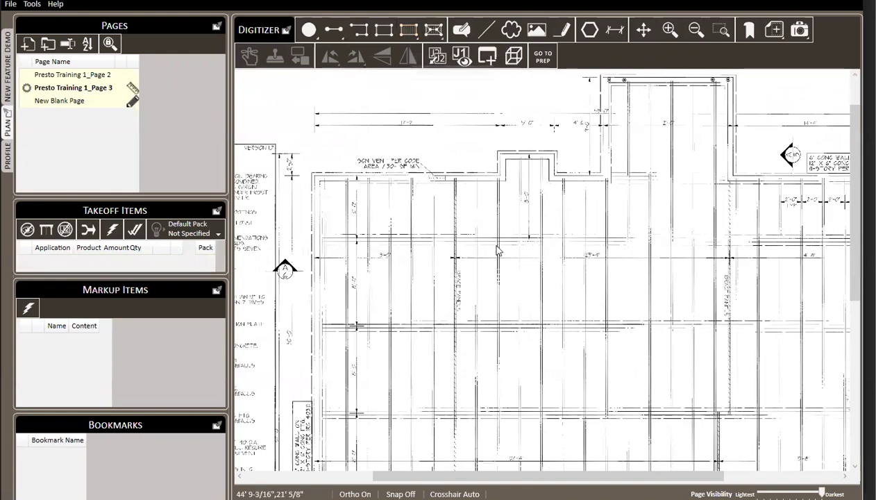
pyautogui.scroll(-1, 404, 136)
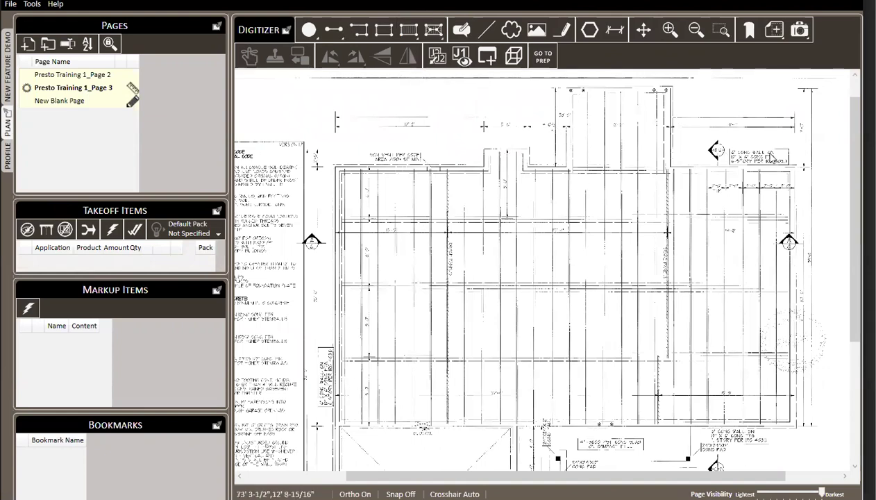
# Start a Floor Container at the outer lower-left corner of the house foundation and draw a 30 ft edge upward at 90 degrees.
pyautogui.click(409, 30)
pyautogui.scroll(5, 347, 410)
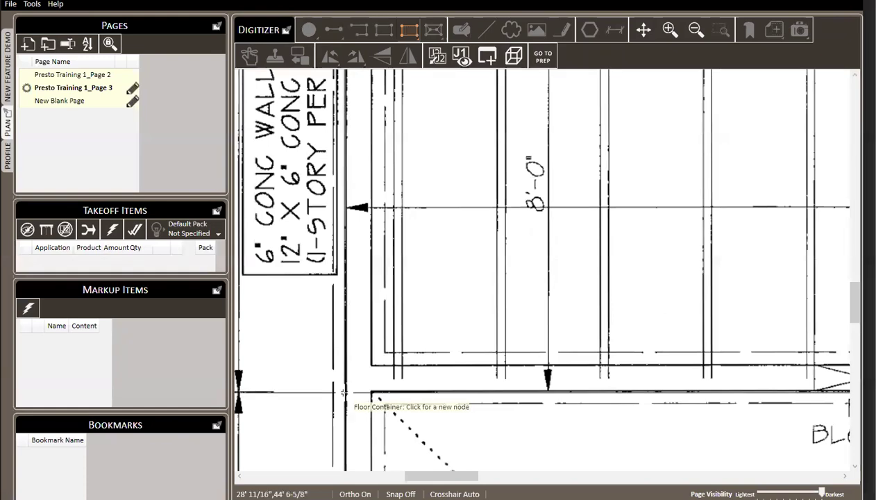
pyautogui.click(346, 391)
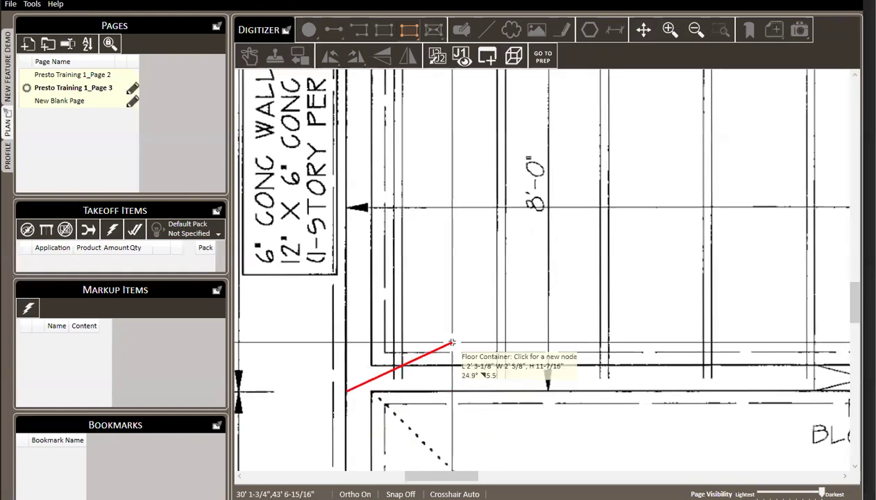
pyautogui.scroll(-3, 508, 321)
pyautogui.scroll(3, 509, 237)
pyautogui.scroll(-2, 390, 263)
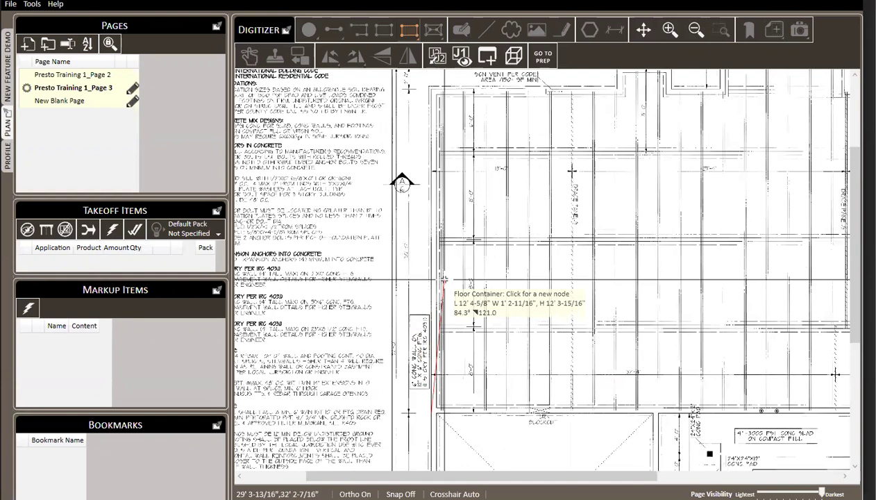
pyautogui.press('k')
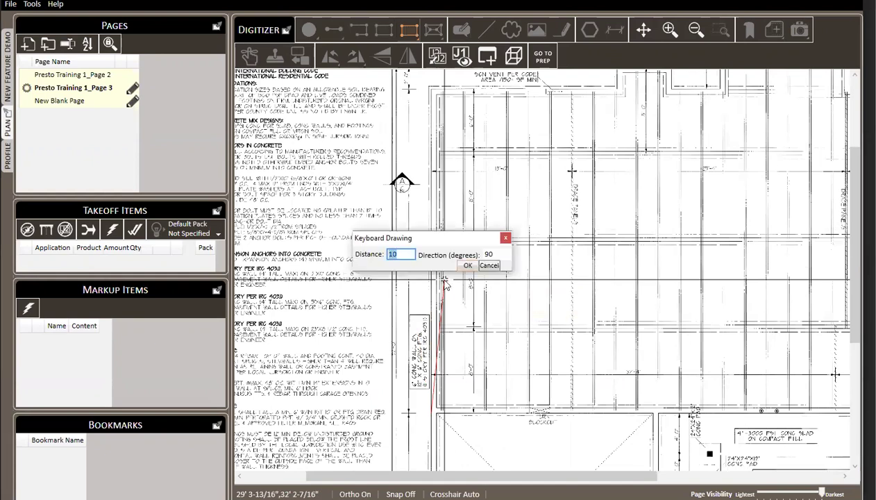
pyautogui.press('Return')
# Continue the floor outline 17 ft 2 in across and trace the small bump-out: 2 ft up, 5 ft across and 2 ft down.
pyautogui.write('k')
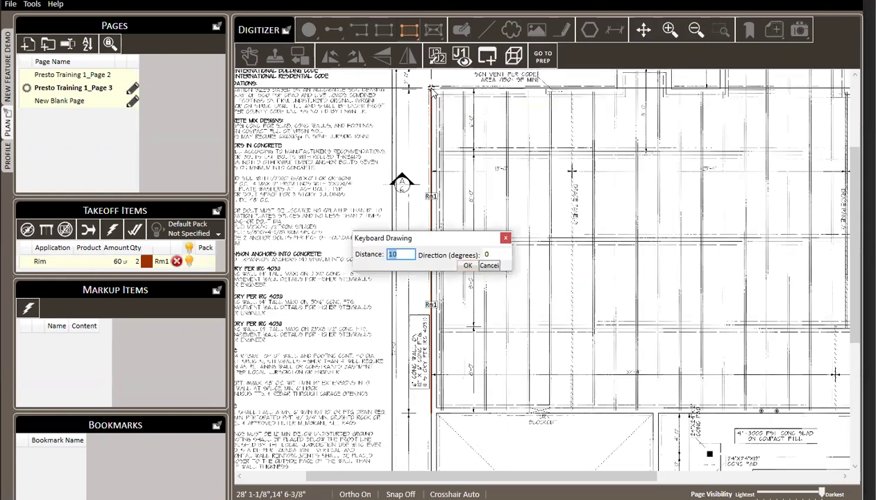
pyautogui.write('17')
pyautogui.press('Return')
pyautogui.write('k')
pyautogui.write('2')
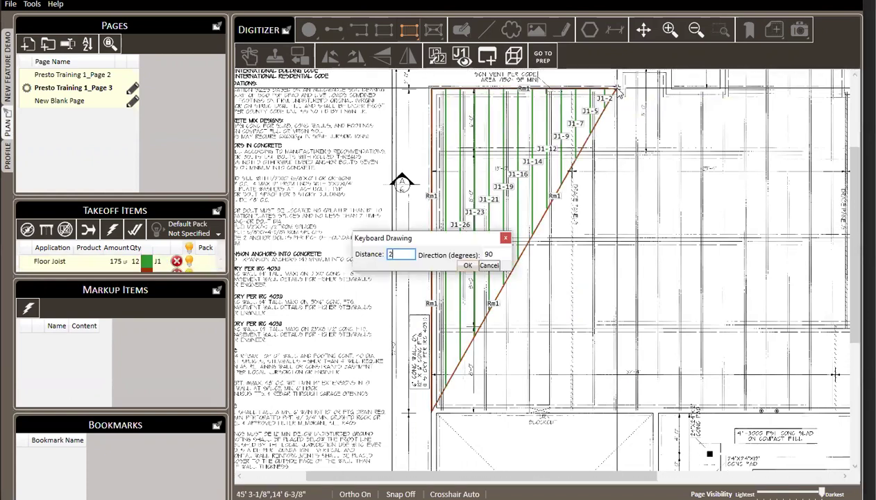
pyautogui.press('Return')
pyautogui.write('k5')
pyautogui.press('Return')
pyautogui.write('k2')
pyautogui.press('Return')
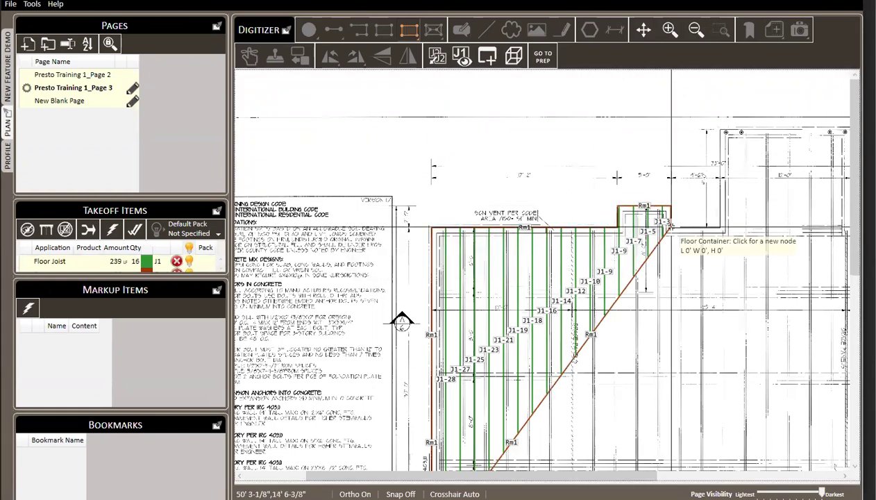
# Continue the floor outline 4 ft 6 in across and trace the larger projection: 9 ft up, 12 ft across and 9 ft down.
pyautogui.write('k4-6')
pyautogui.press('Return')
pyautogui.write('k')
pyautogui.write('9')
pyautogui.press('Return')
pyautogui.press('k')
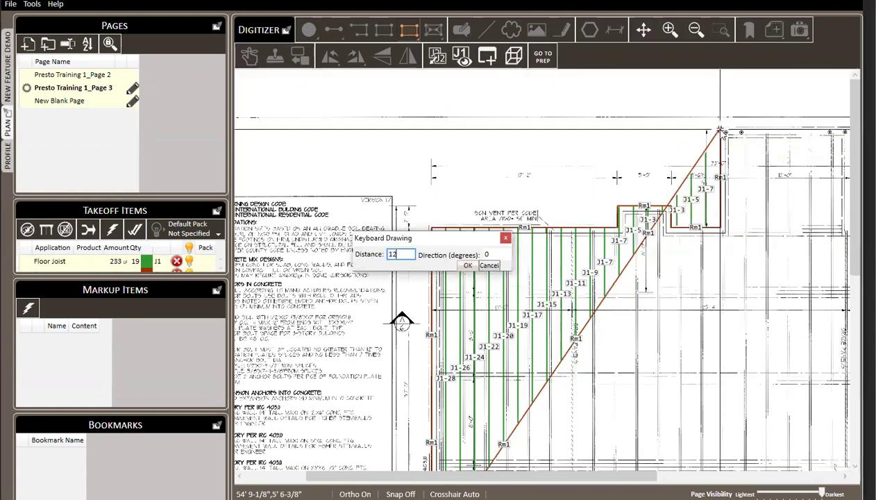
pyautogui.press('Return')
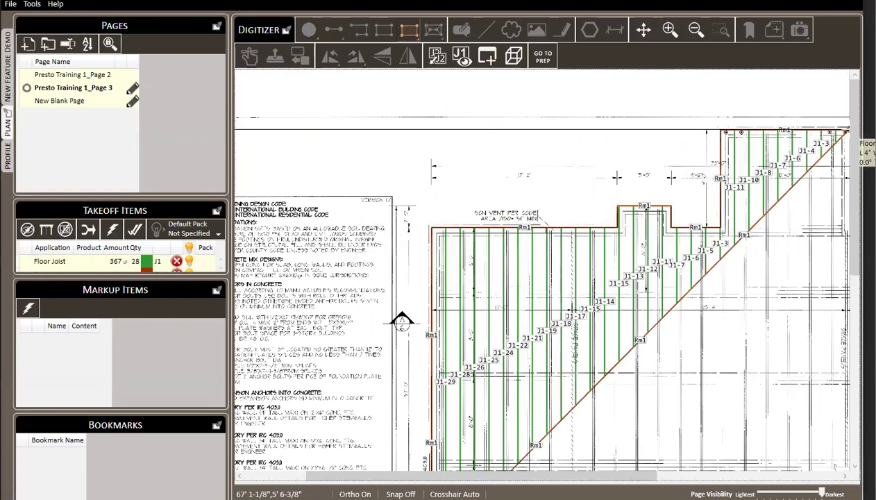
pyautogui.write('k9')
pyautogui.press('Return')
# Extend the floor outline 14 ft 4 in at 0 degrees along the upper foundation wall to the house's outer right corner.
pyautogui.press('k')
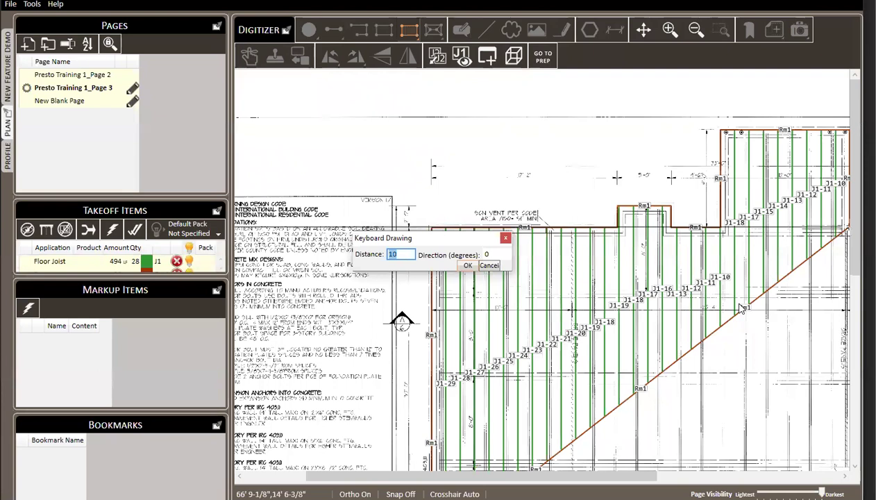
pyautogui.click(488, 265)
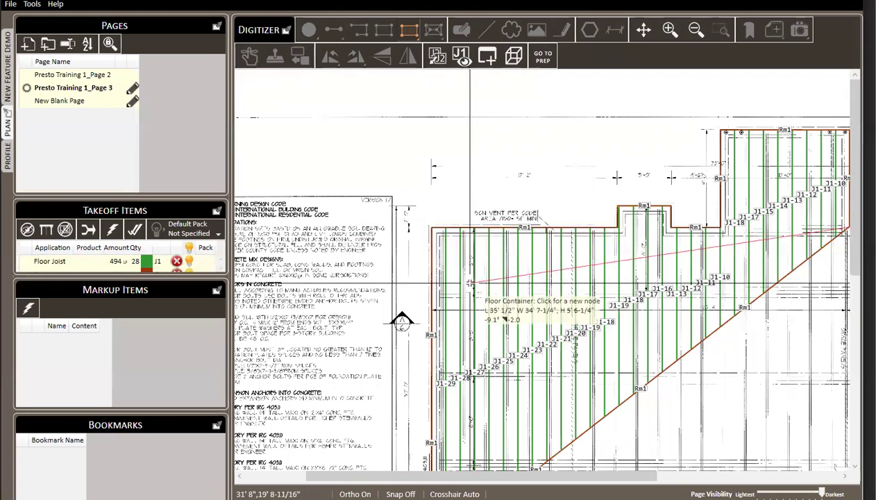
pyautogui.scroll(-3, 790, 229)
pyautogui.scroll(4, 806, 174)
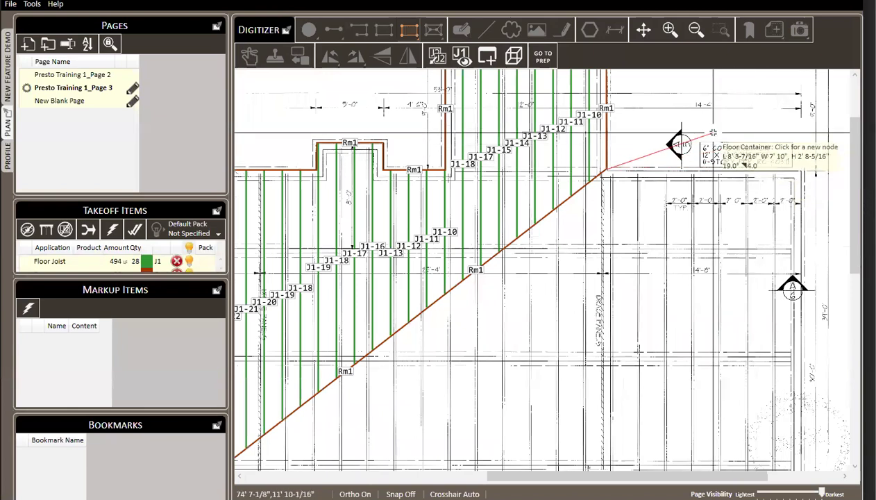
pyautogui.scroll(3, 714, 132)
pyautogui.scroll(-1, 526, 182)
pyautogui.write('k')
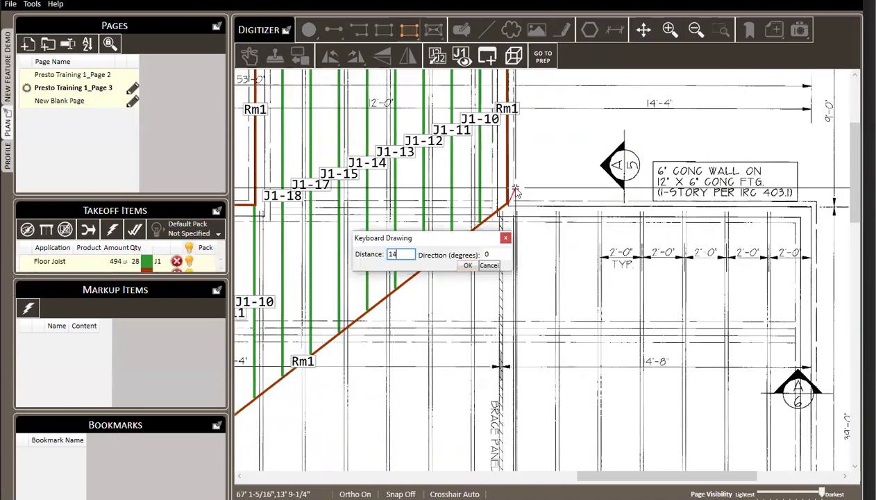
pyautogui.write('14-4')
pyautogui.press('Return')
# Draw the outer right edge of the floor 30 ft at -90 degrees and finish the Floor Container.
pyautogui.write('k')
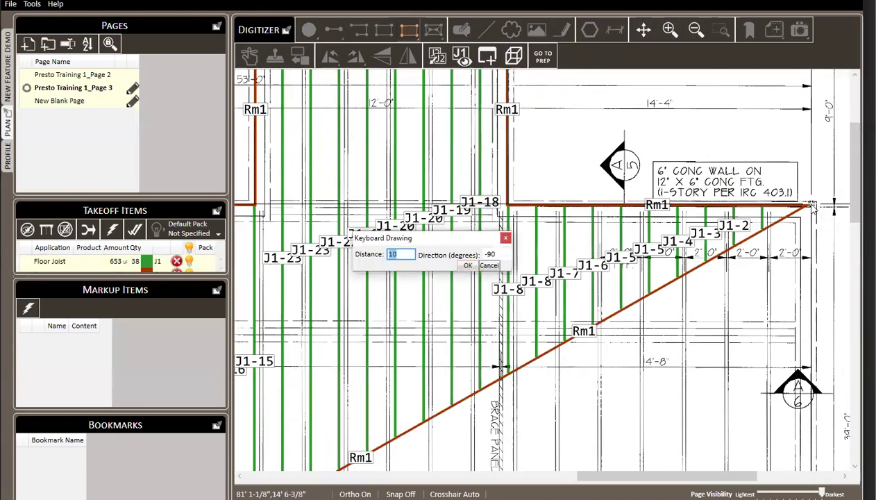
pyautogui.write('30')
pyautogui.press('Return')
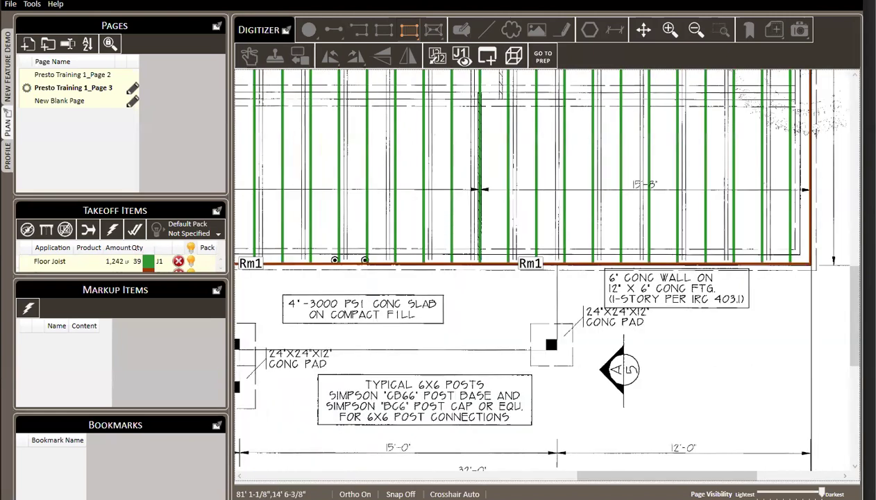
pyautogui.scroll(-2, 639, 382)
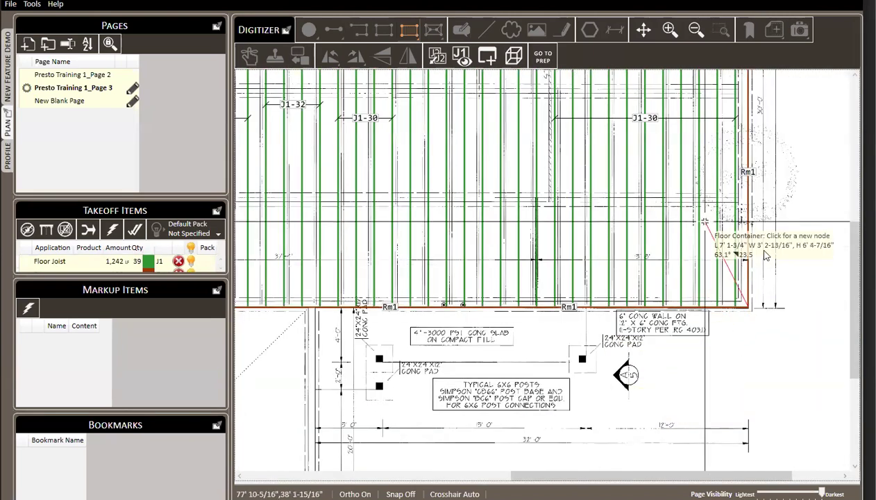
pyautogui.rightClick(766, 255)
pyautogui.click(743, 490)
# Inspect the completed floor outline against the foundation plan, and enlarge the takeoff items list to show both Floor Joist and Rim.
pyautogui.scroll(5, 776, 285)
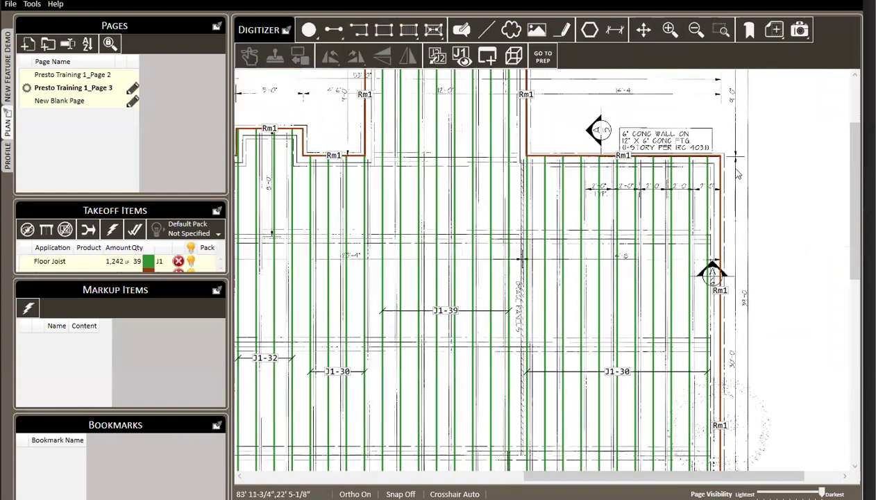
pyautogui.scroll(2, 738, 174)
pyautogui.scroll(-2, 728, 164)
pyautogui.scroll(1, 700, 173)
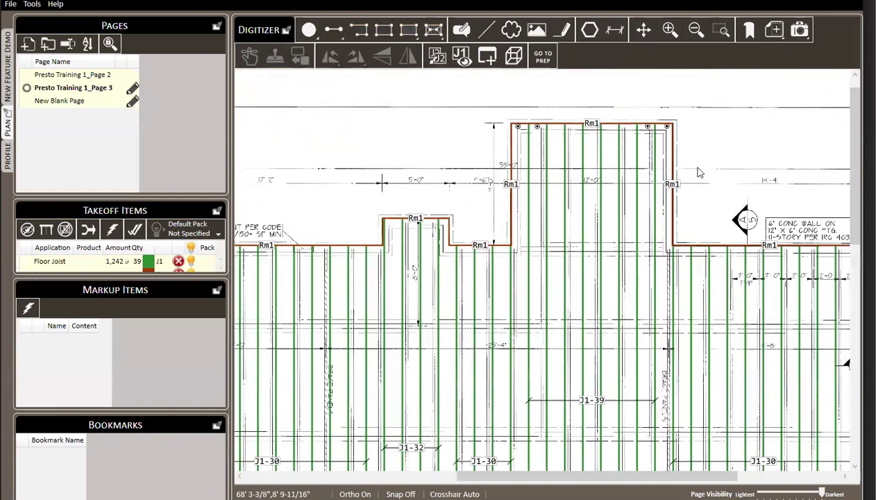
pyautogui.moveTo(350, 191); pyautogui.dragTo(595, 134)
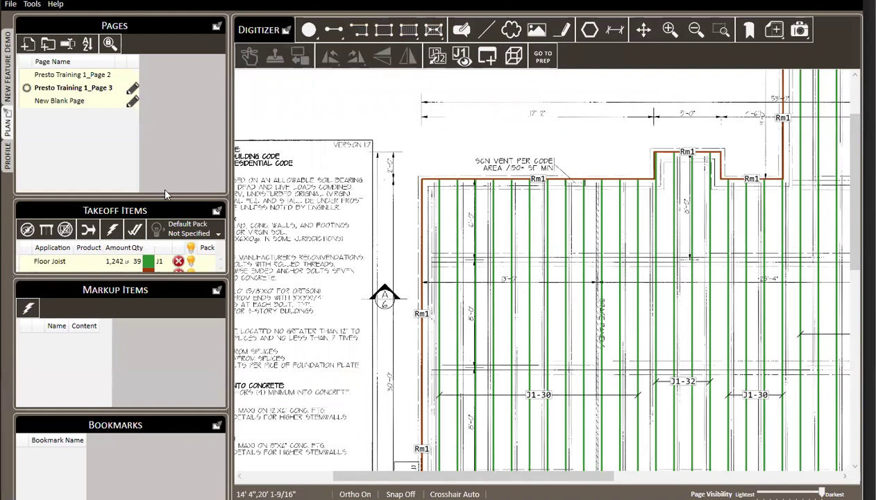
pyautogui.moveTo(166, 195); pyautogui.dragTo(162, 162)
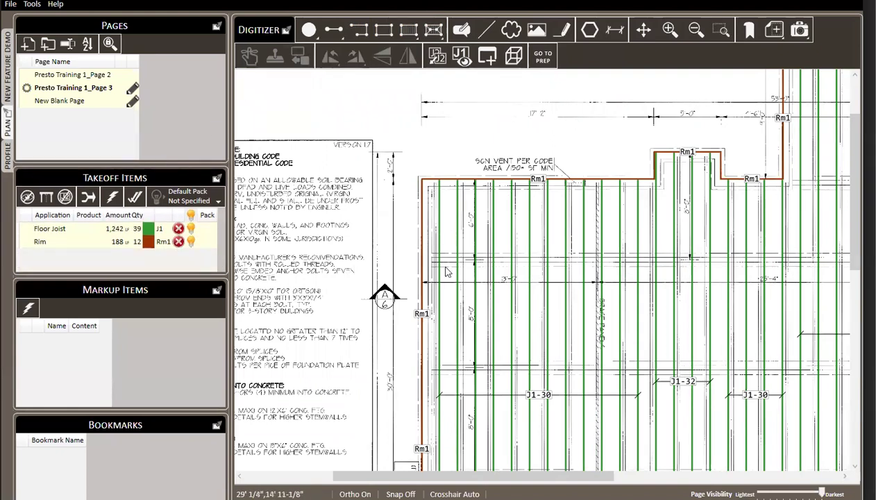
# Draw a trial Floor Container edge upward over the garage slab, open Keyboard Drawing for the next edge, and cancel the container.
pyautogui.scroll(-4, 446, 268)
pyautogui.click(409, 30)
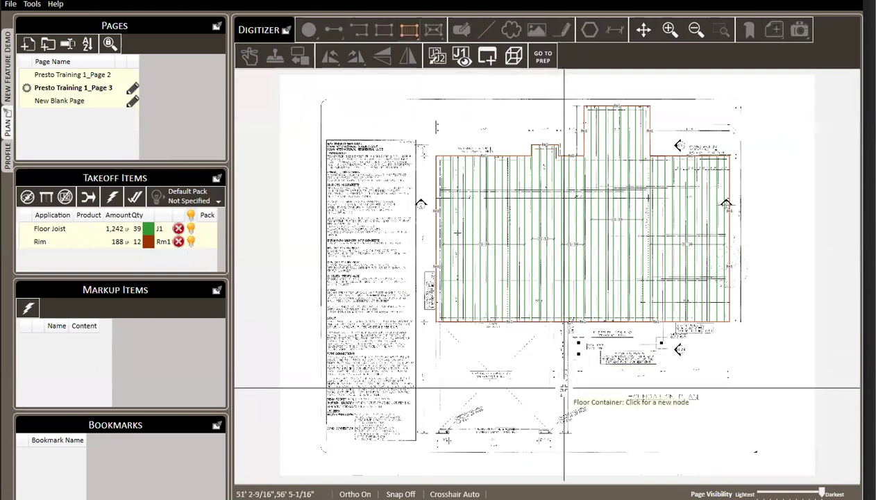
pyautogui.scroll(4, 554, 382)
pyautogui.click(464, 373)
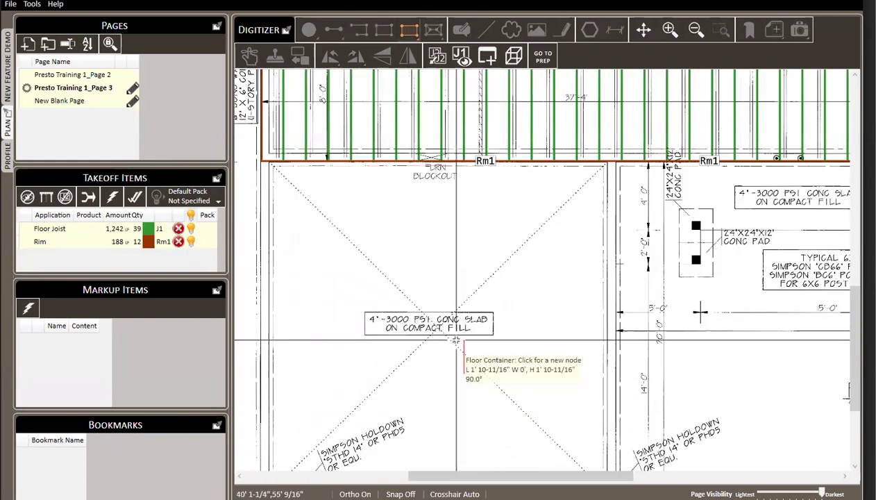
pyautogui.click(464, 281)
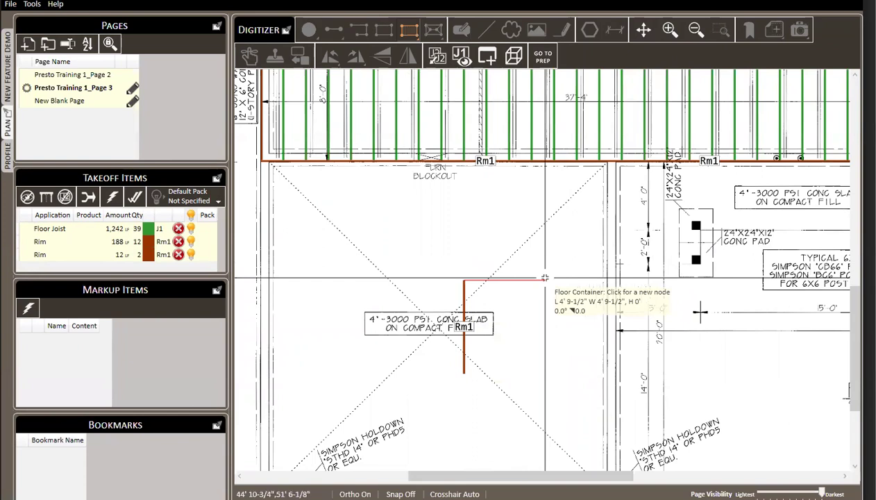
pyautogui.press('k')
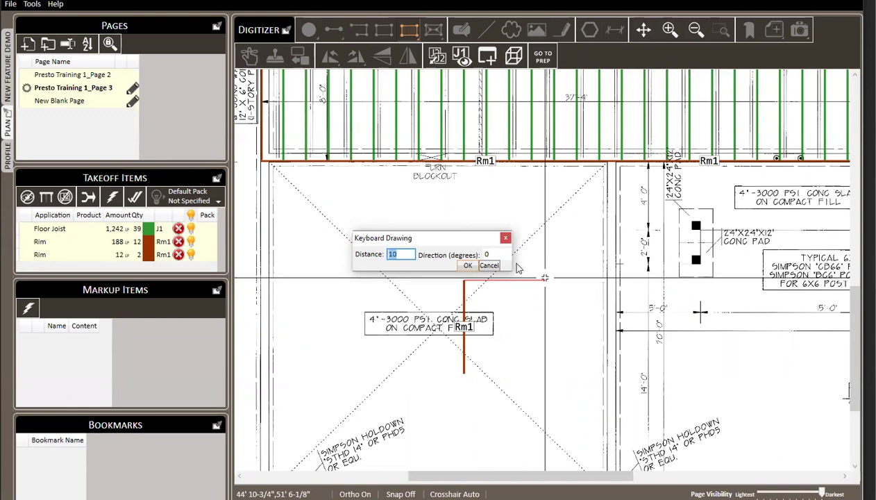
pyautogui.click(490, 265)
pyautogui.press('Escape')
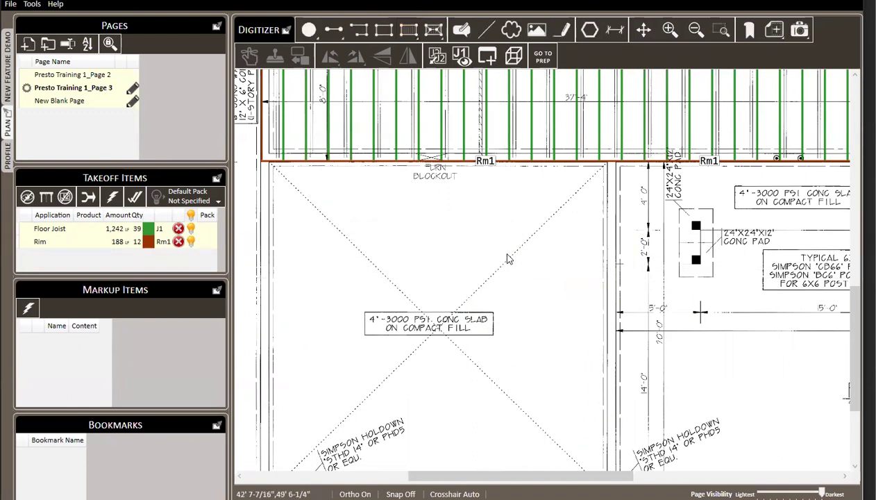
pyautogui.scroll(-5, 392, 338)
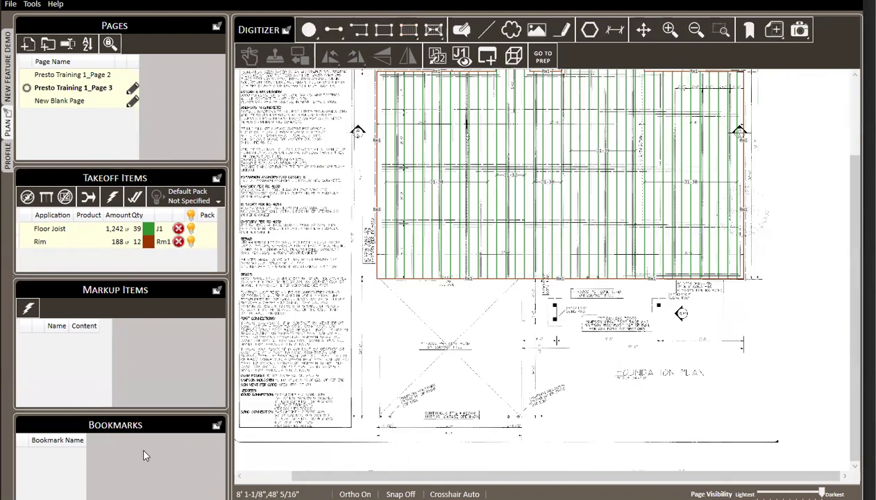